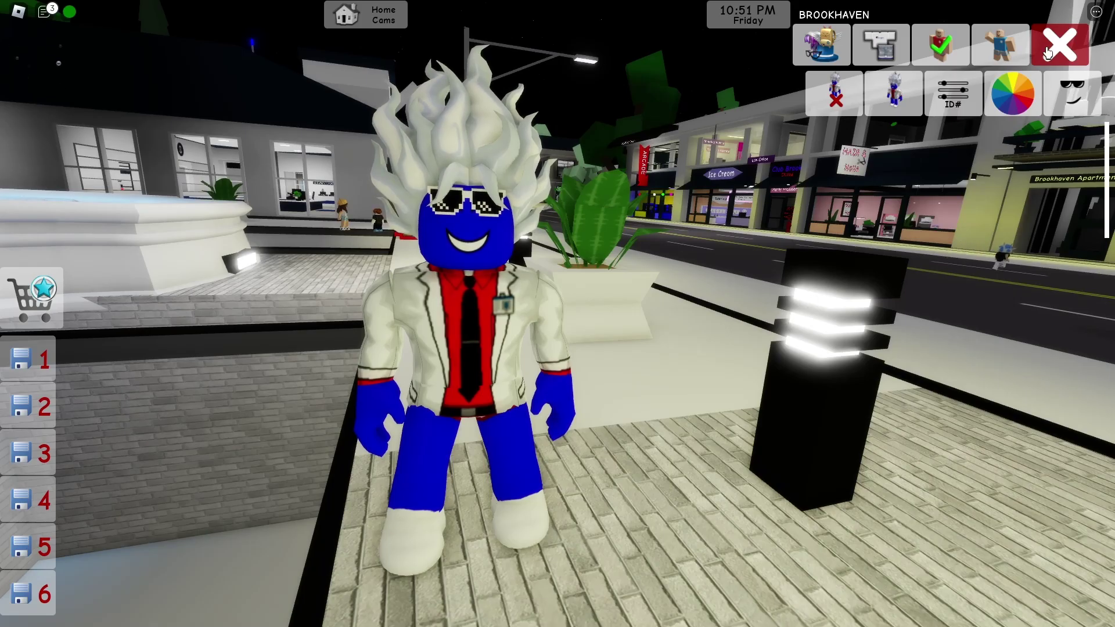
Step: Close the avatar customization options and walk the character around the fountain plaza towards the cat-headed player
click(1059, 44)
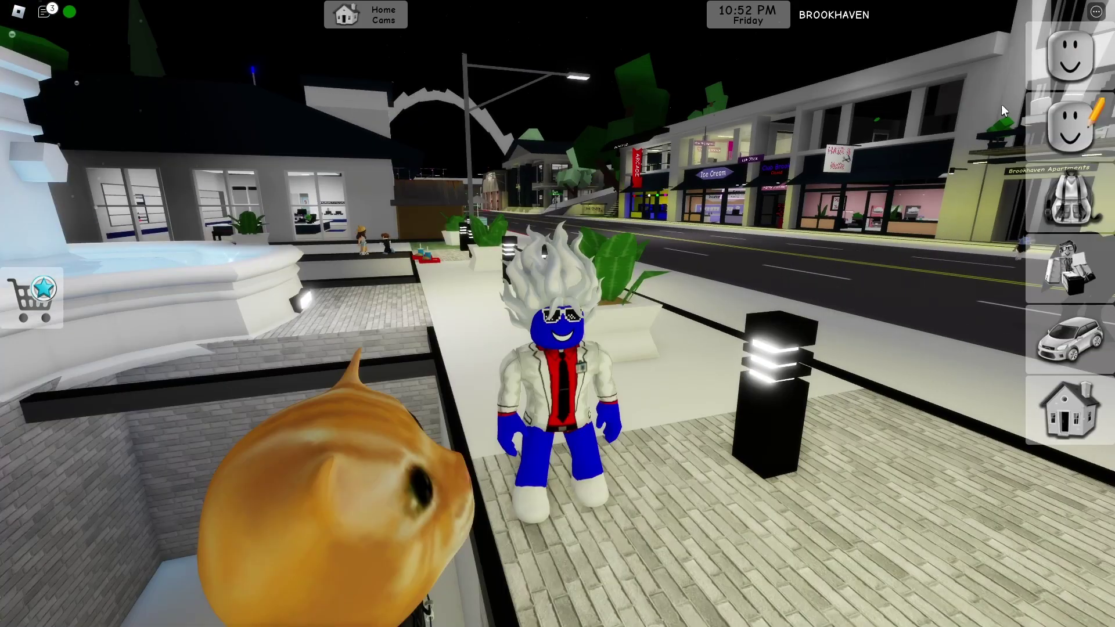
key(s)
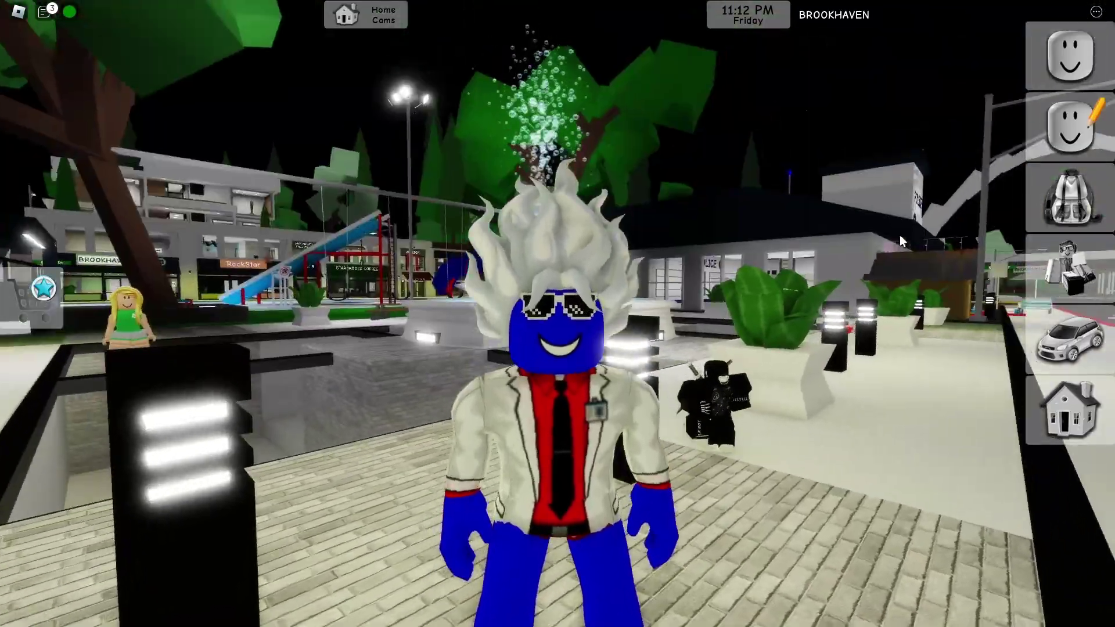
key(s)
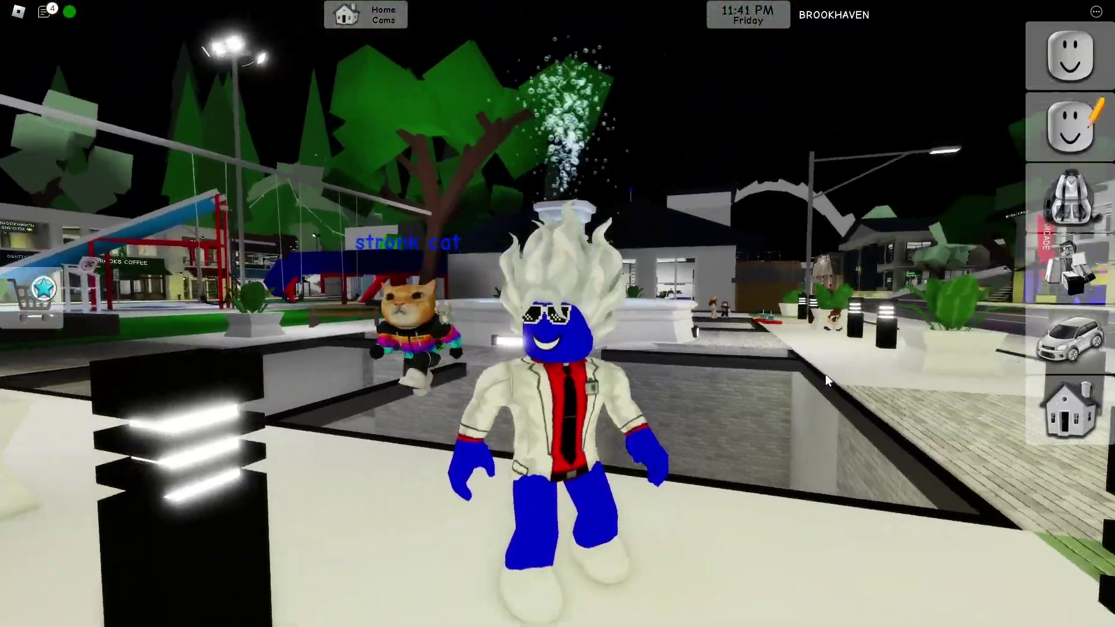
key(w)
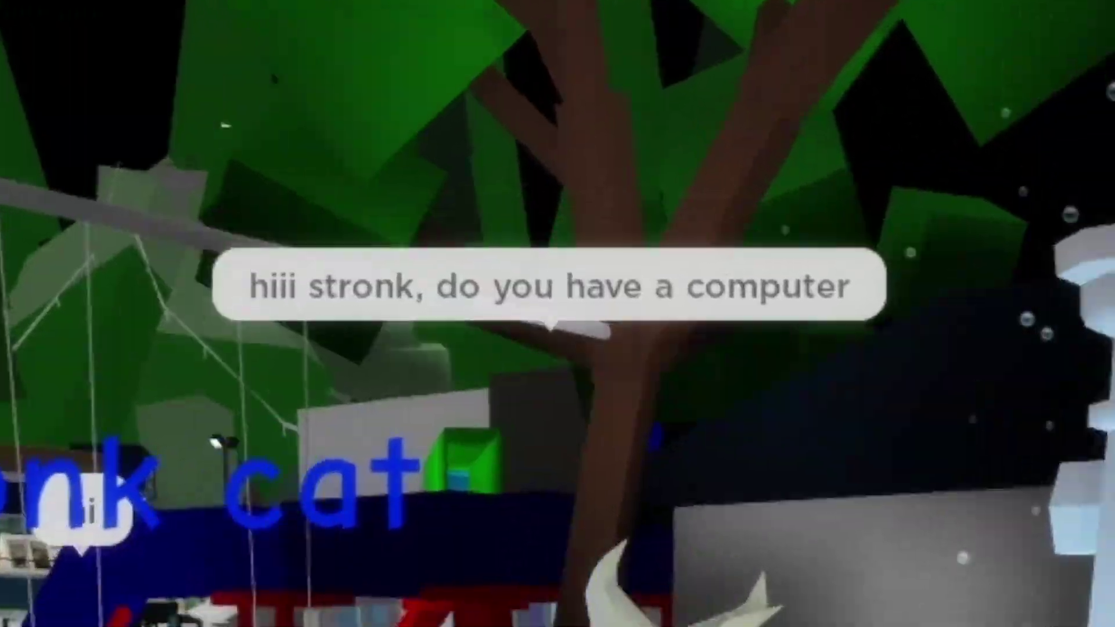
key(s)
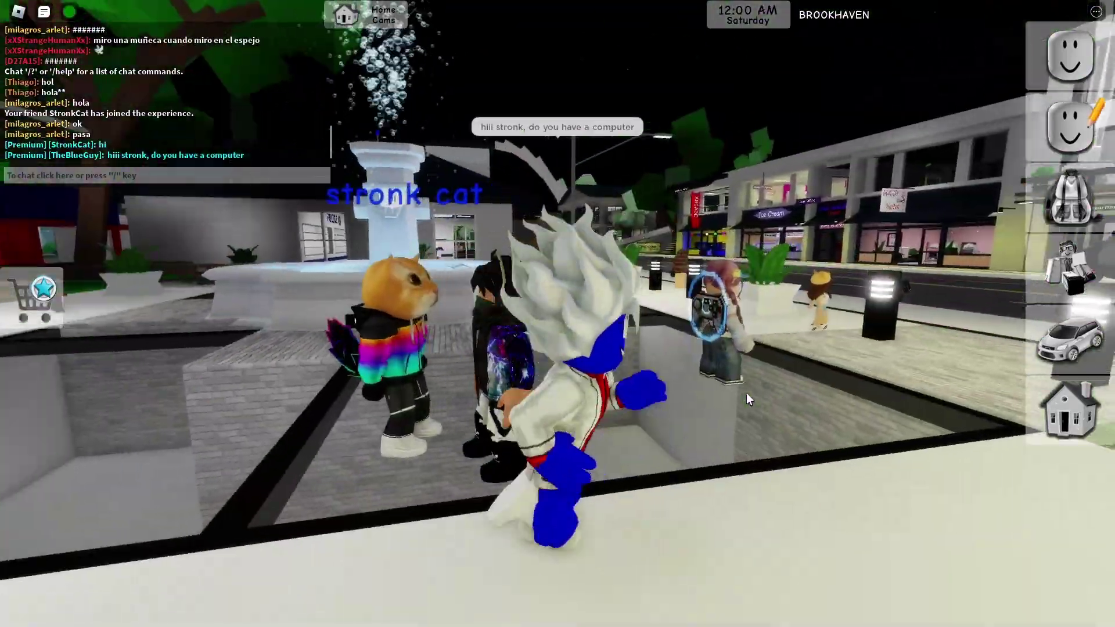
Step: Walk the character along the sidewalk with the cat-headed player and hold the tablet from the first inventory slot
right_drag(617, 311, 617, 311)
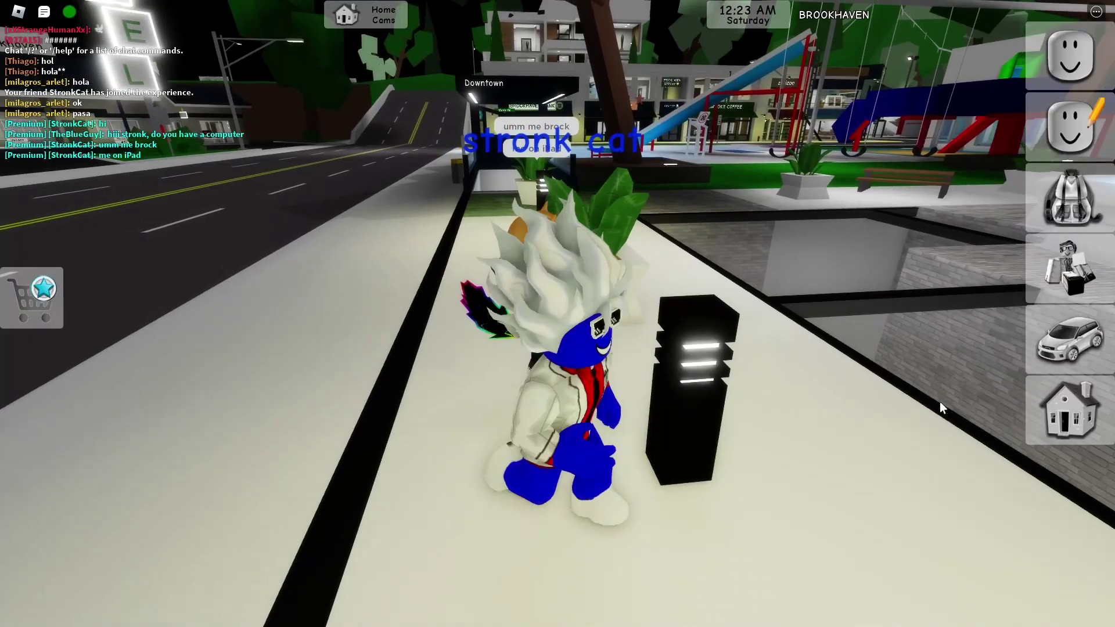
key(s)
right_drag(941, 405, 941, 405)
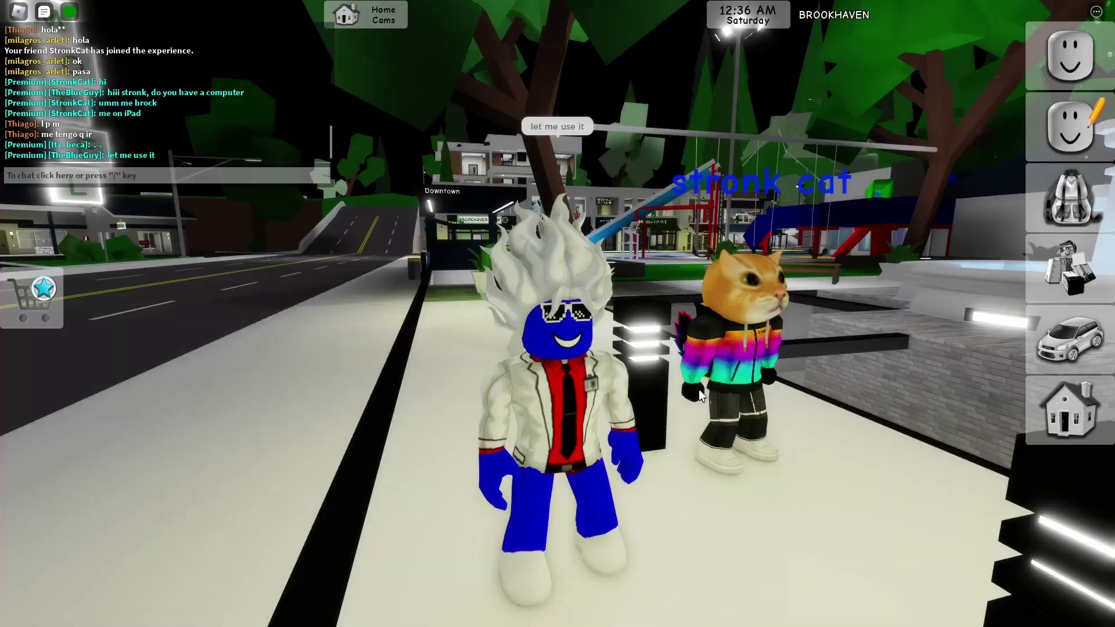
right_drag(741, 422, 744, 423)
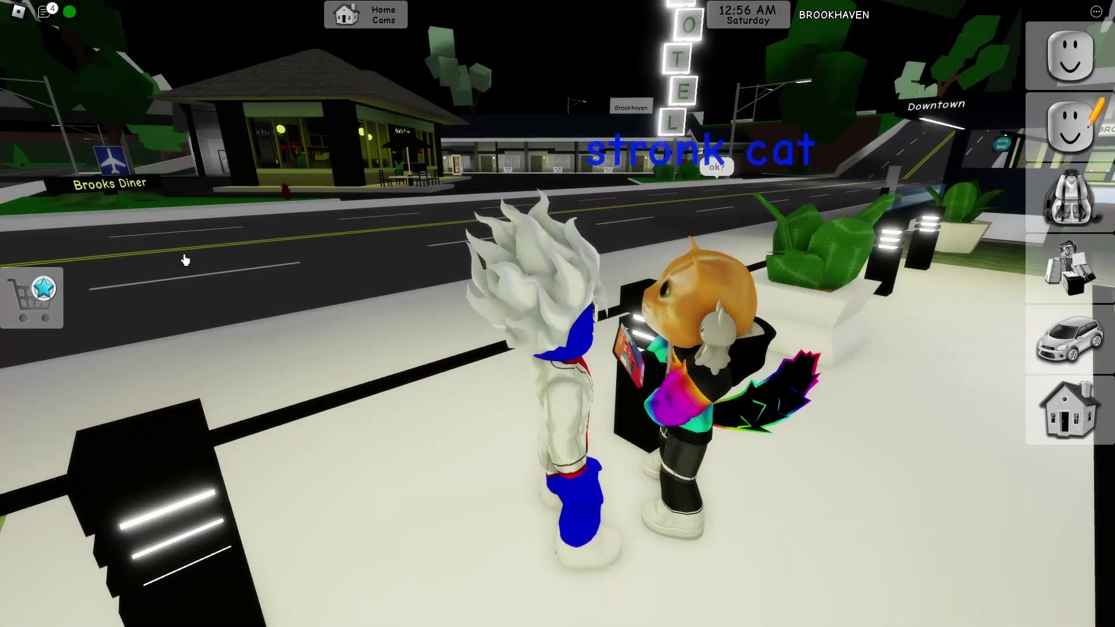
key(1)
right_drag(675, 410, 675, 411)
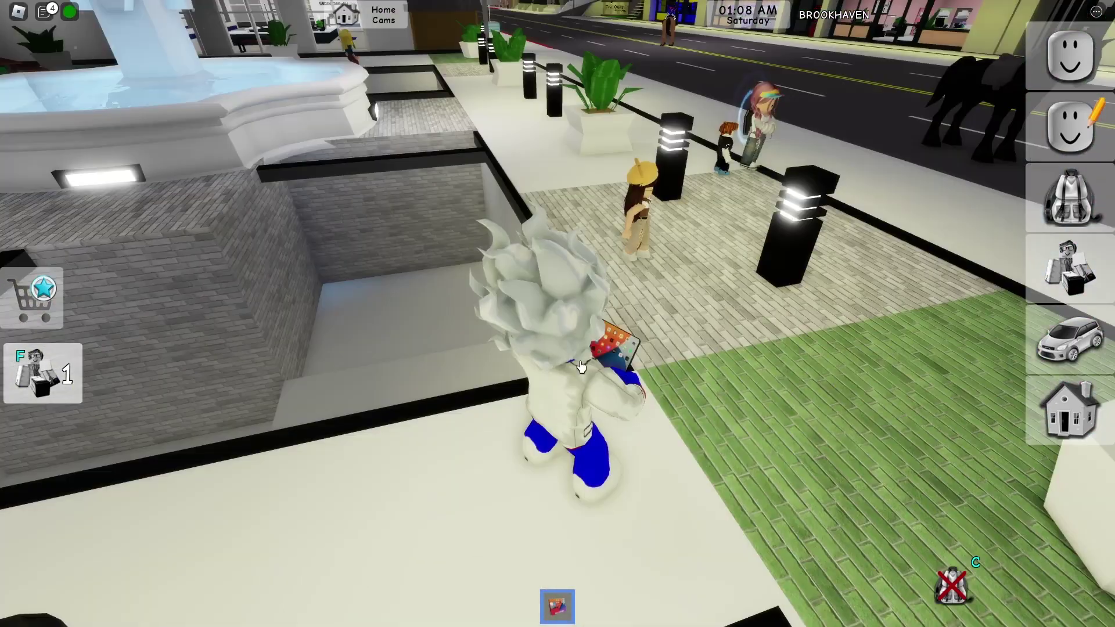
right_drag(841, 458, 842, 459)
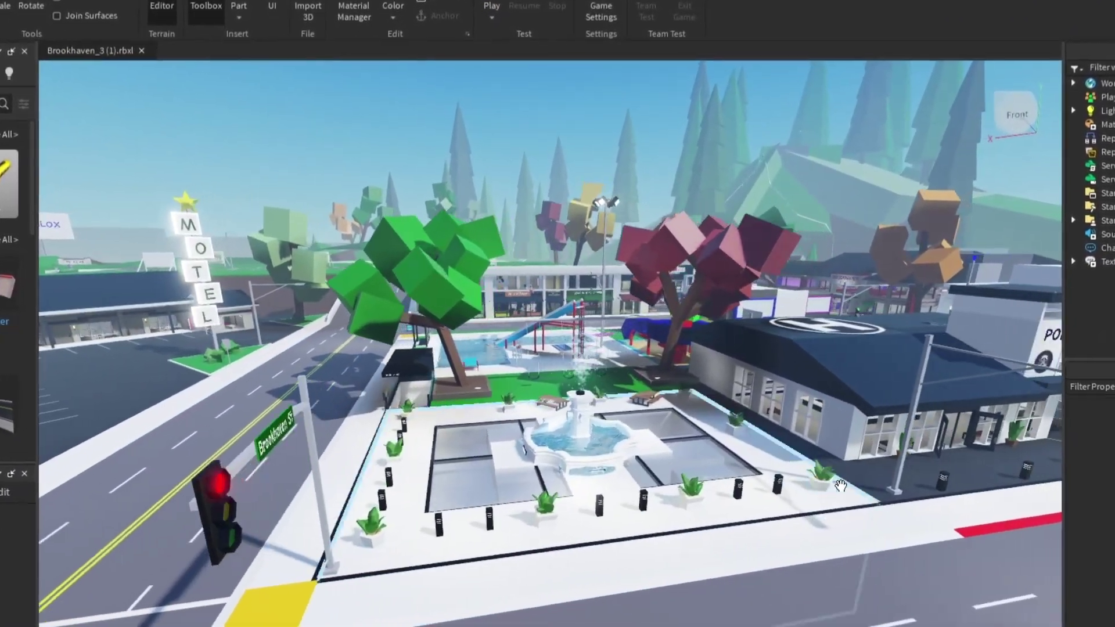
Step: Remove the fountain from the middle of the plaza in the Brookhaven_3 (1).rbxl map in Roblox Studio
key(w)
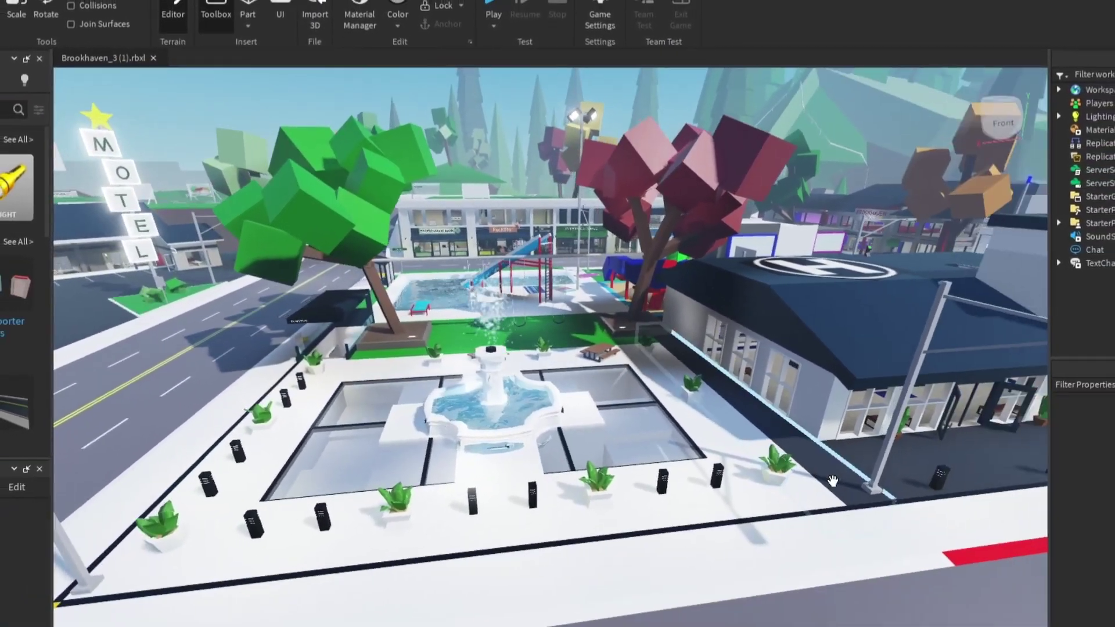
click(756, 441)
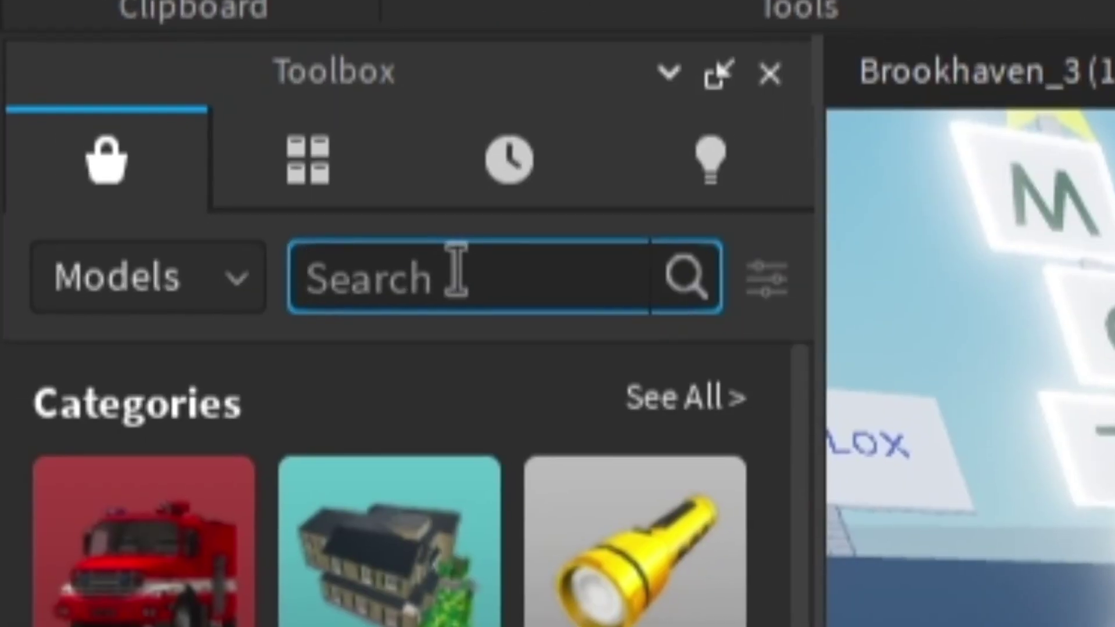
Step: Search the model library for rainbow friends and place the crowned Blue model with its blue base on the plaza's roadside edge
text(rainb)
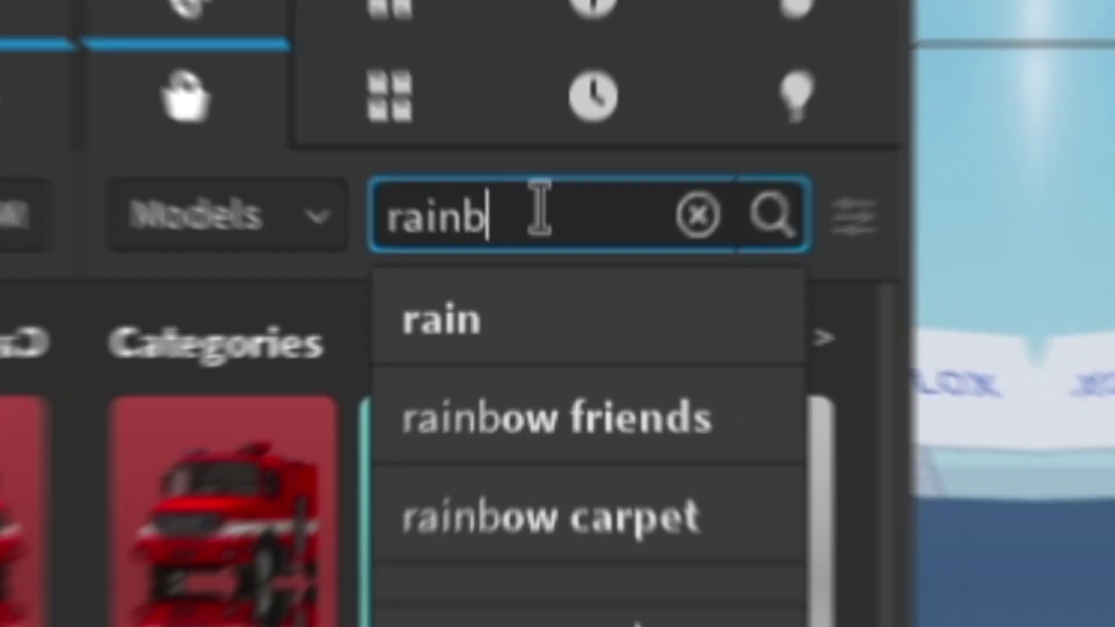
click(557, 417)
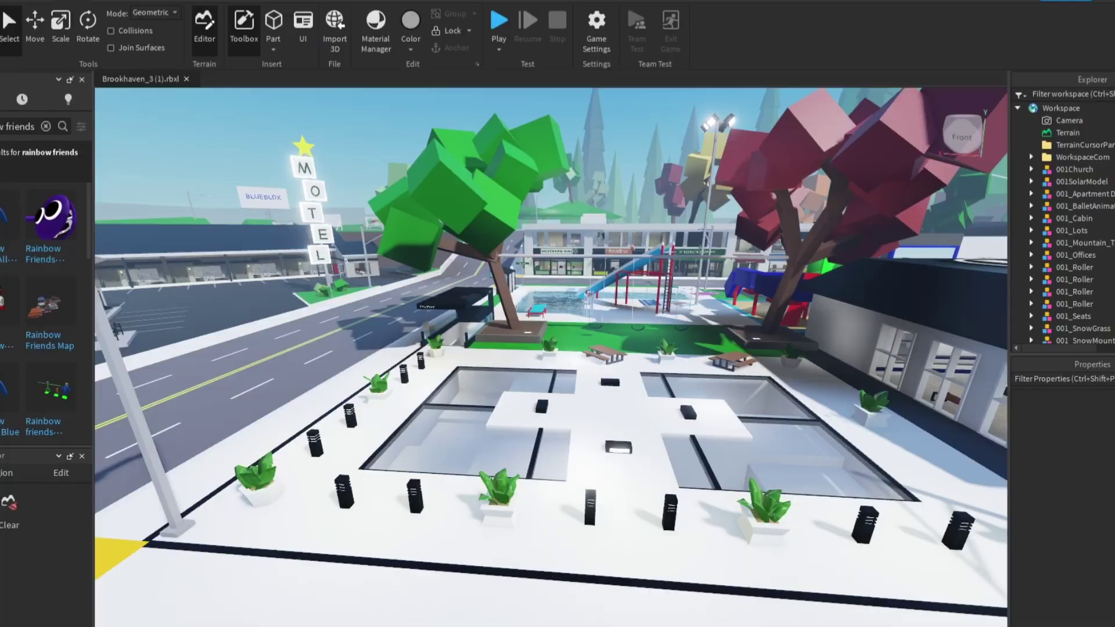
scroll(36, 293, down, 5)
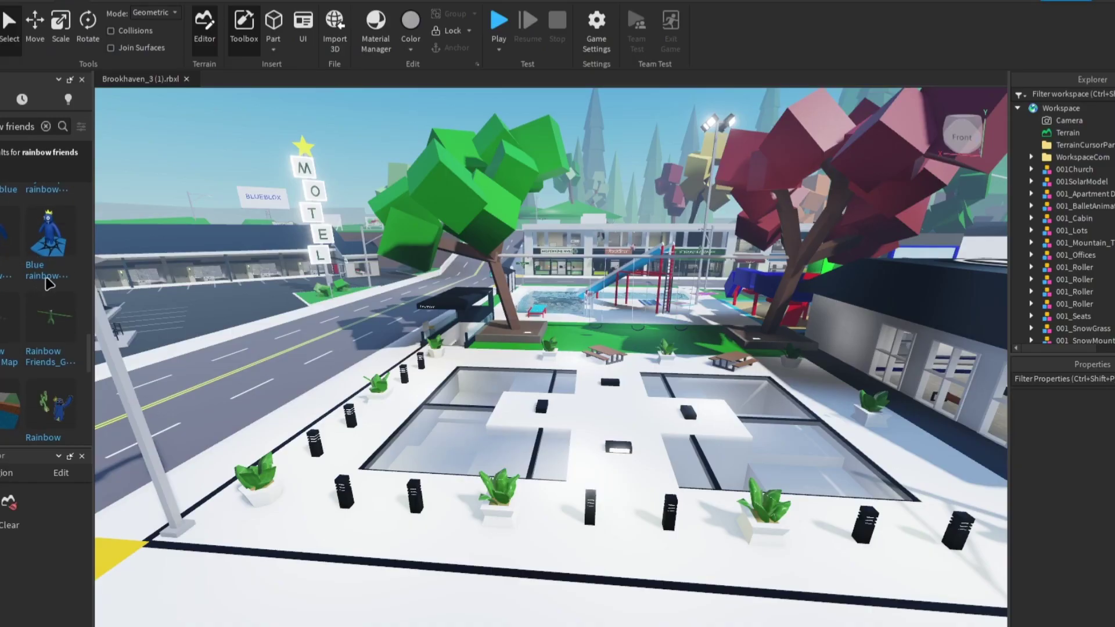
click(51, 265)
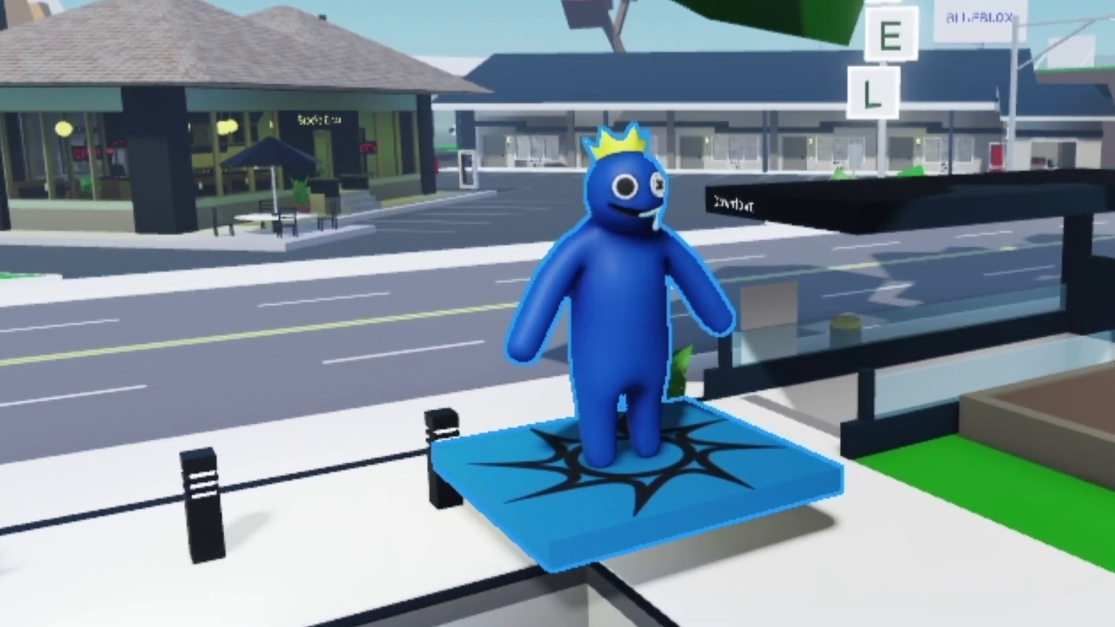
key(ctrl+2)
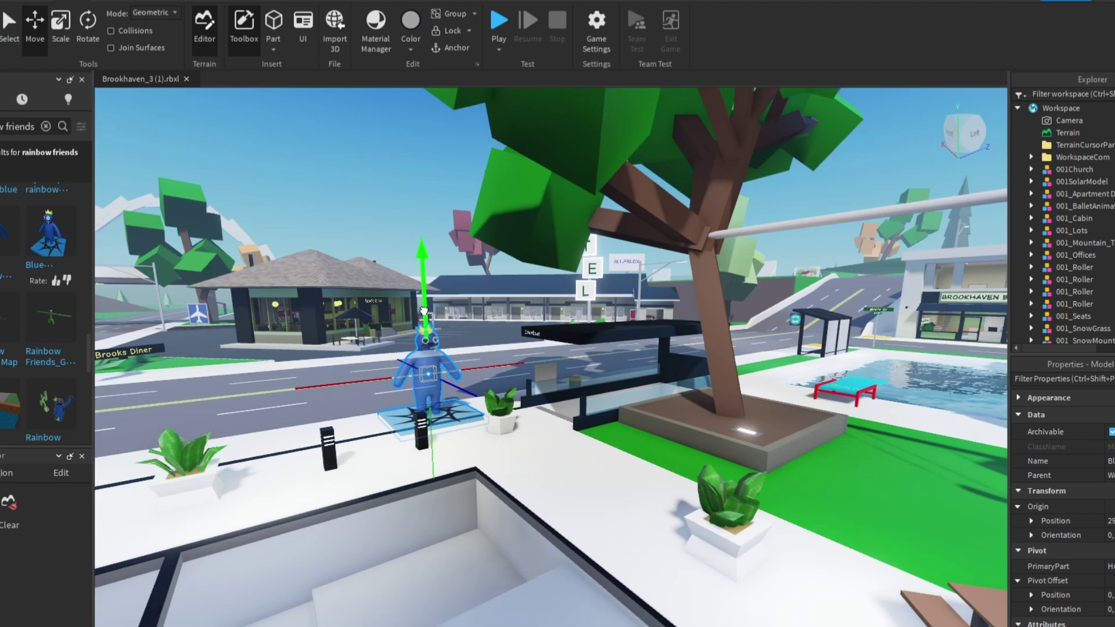
scroll(482, 373, down, 2)
Step: Insert the Rainbow Friends statue model with the HUGGY letter blocks and round base into the plaza
right_drag(482, 373, 639, 372)
scroll(63, 363, down, 3)
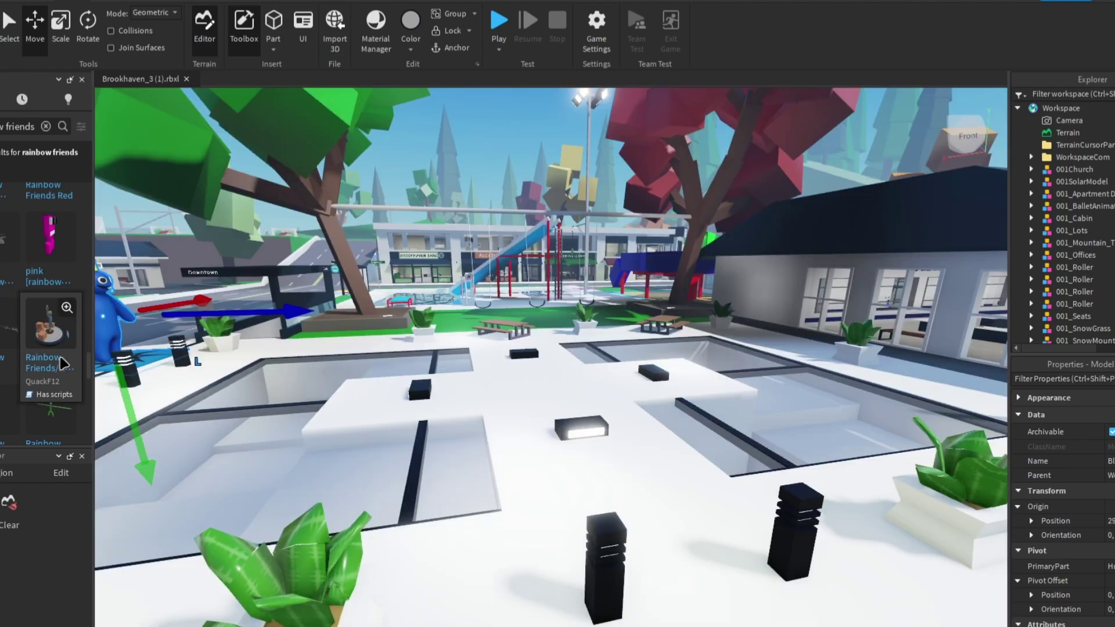
click(67, 307)
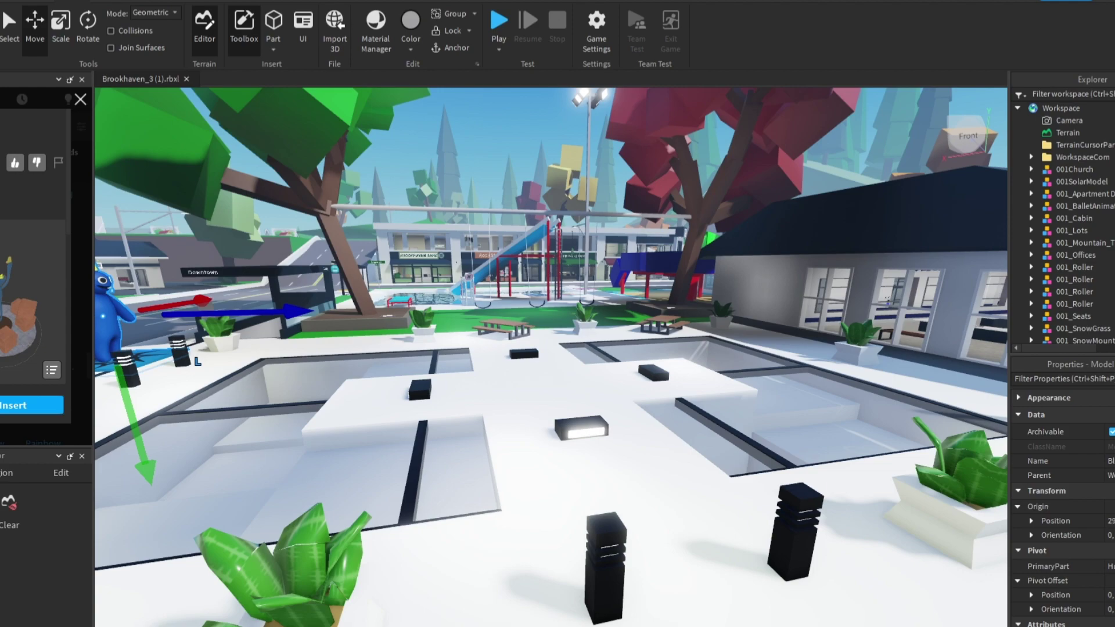
click(32, 405)
key(f)
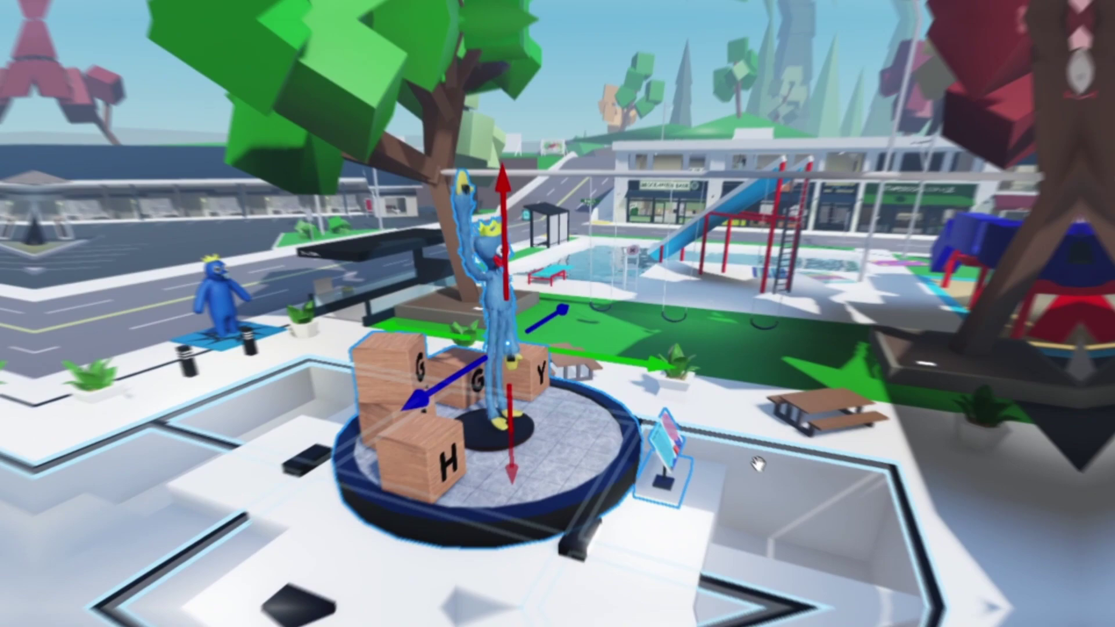
Step: Rotate the HUGGY statue to face the front street and position it where the fountain stood in the plaza
key(ctrl+4)
drag(616, 372, 532, 343)
right_drag(532, 342, 906, 462)
key(ctrl+2)
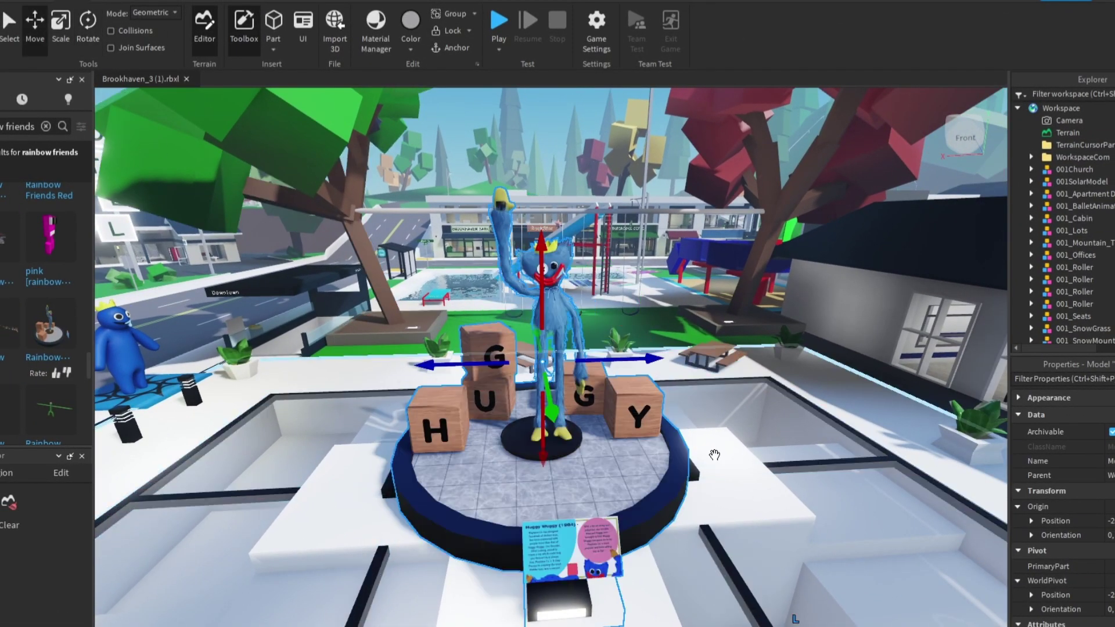
Step: Insert the green, Blue and Red Rainbow Friends character models around the road intersection beside the plaza
scroll(714, 455, up, 8)
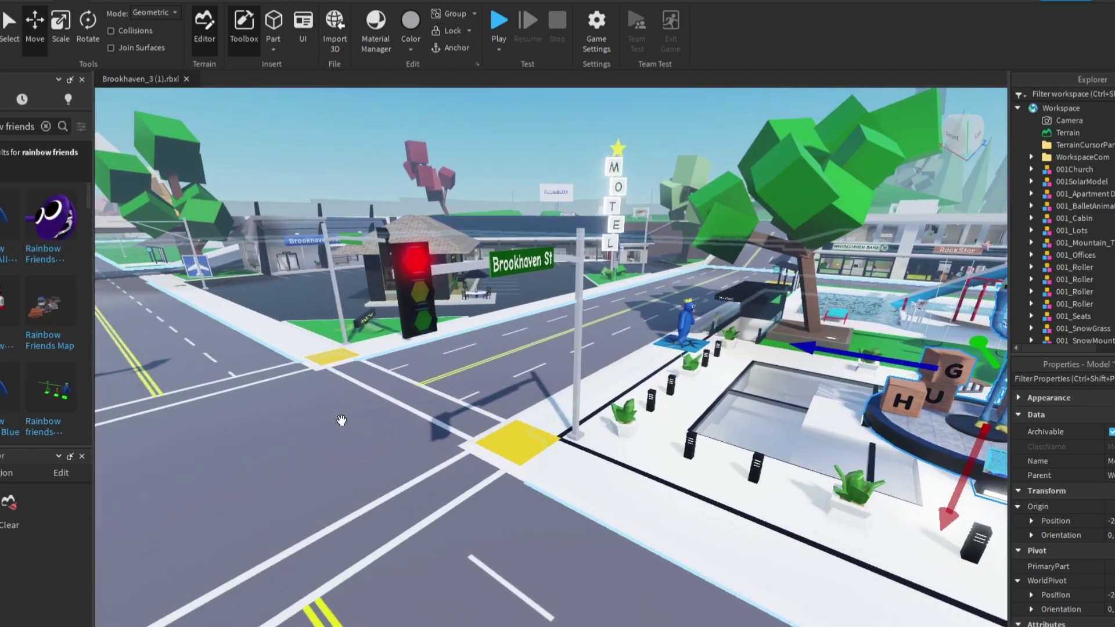
key(w)
key(w)
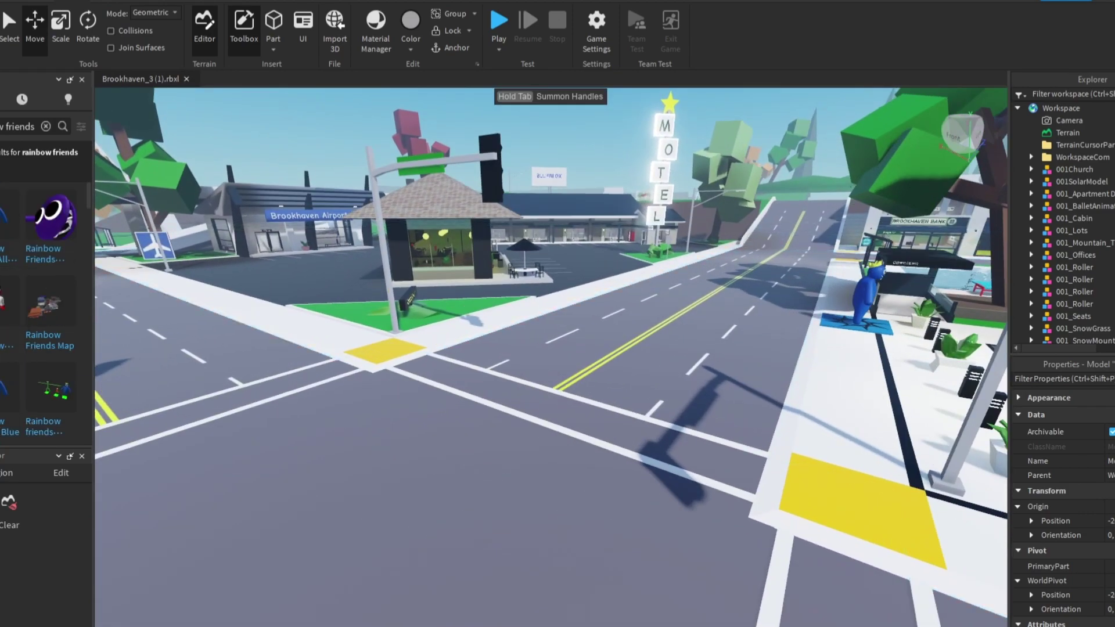
click(5, 257)
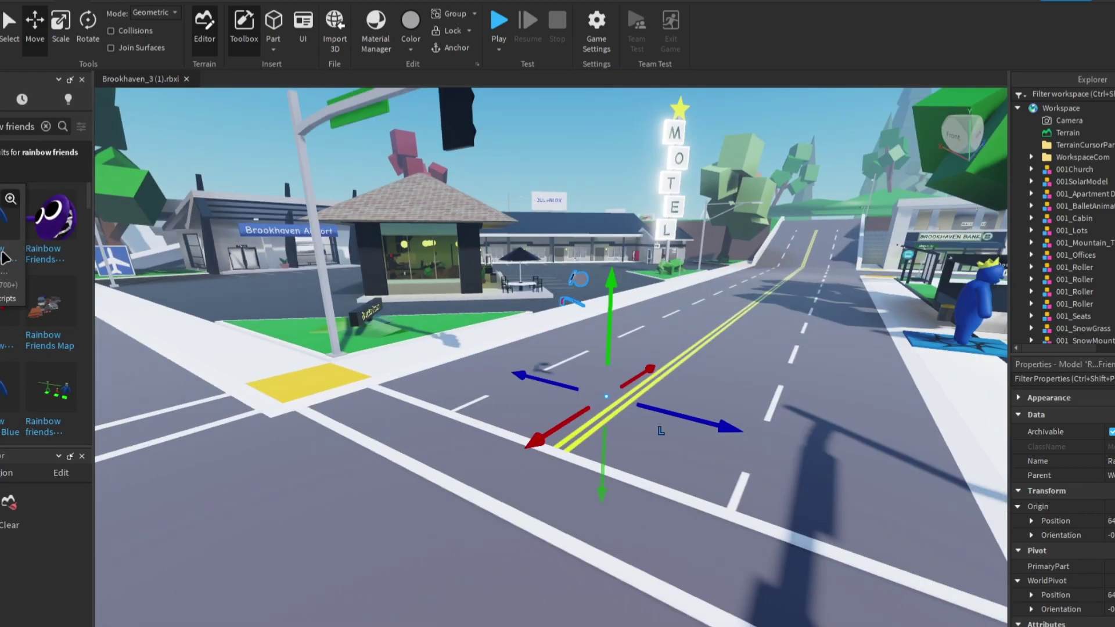
right_drag(377, 379, 428, 394)
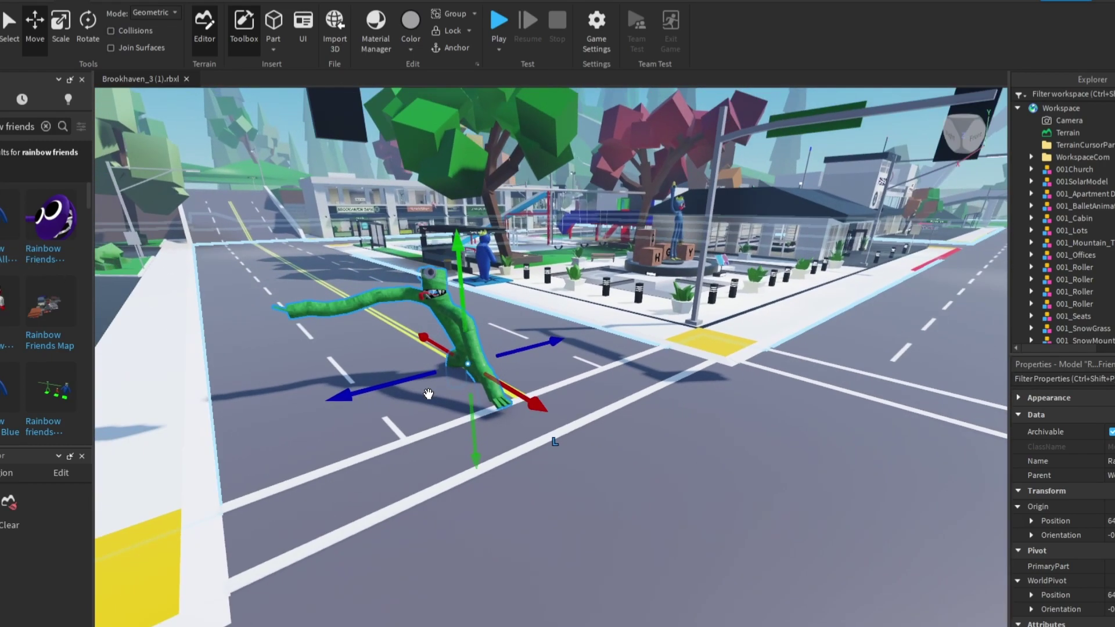
right_drag(102, 255, 305, 216)
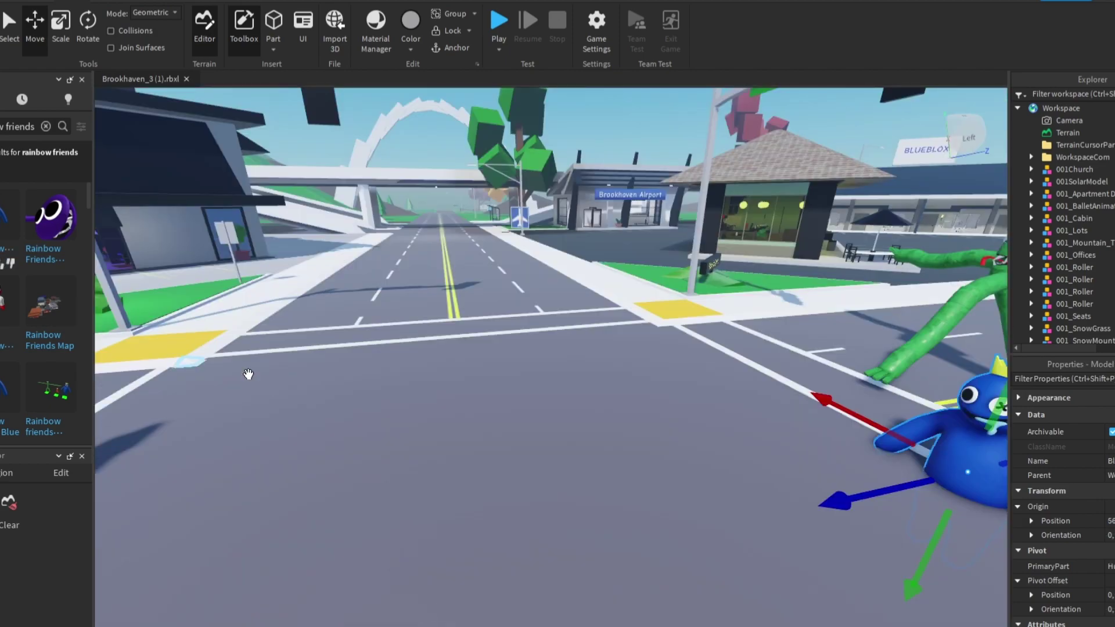
click(9, 314)
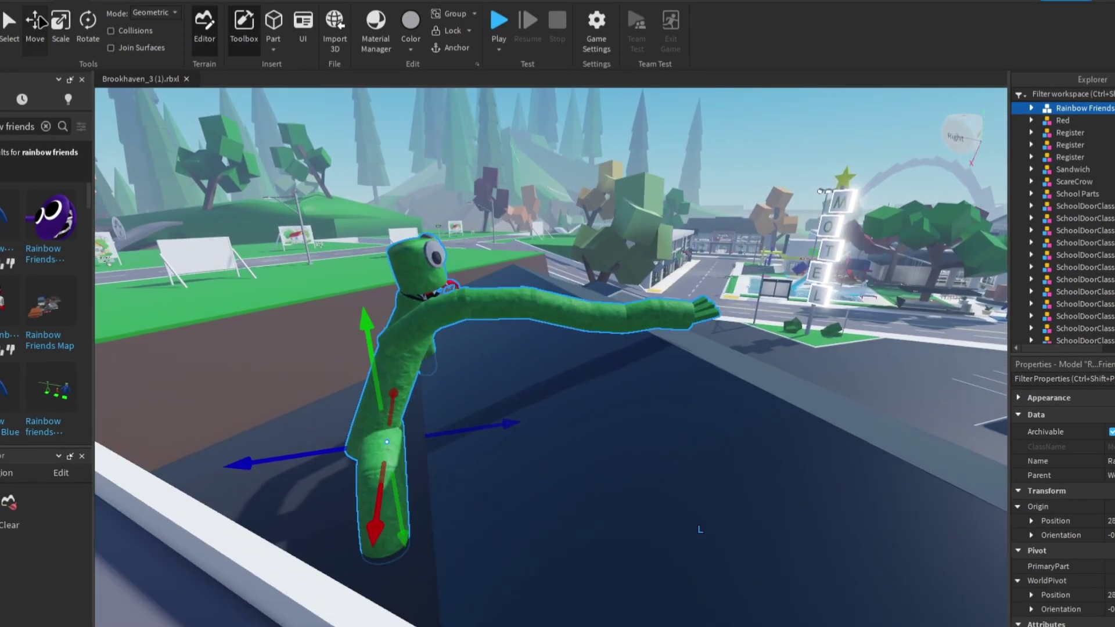
Step: Place the green character model on the motel roof facing the town and scale it up
right_drag(721, 340, 721, 340)
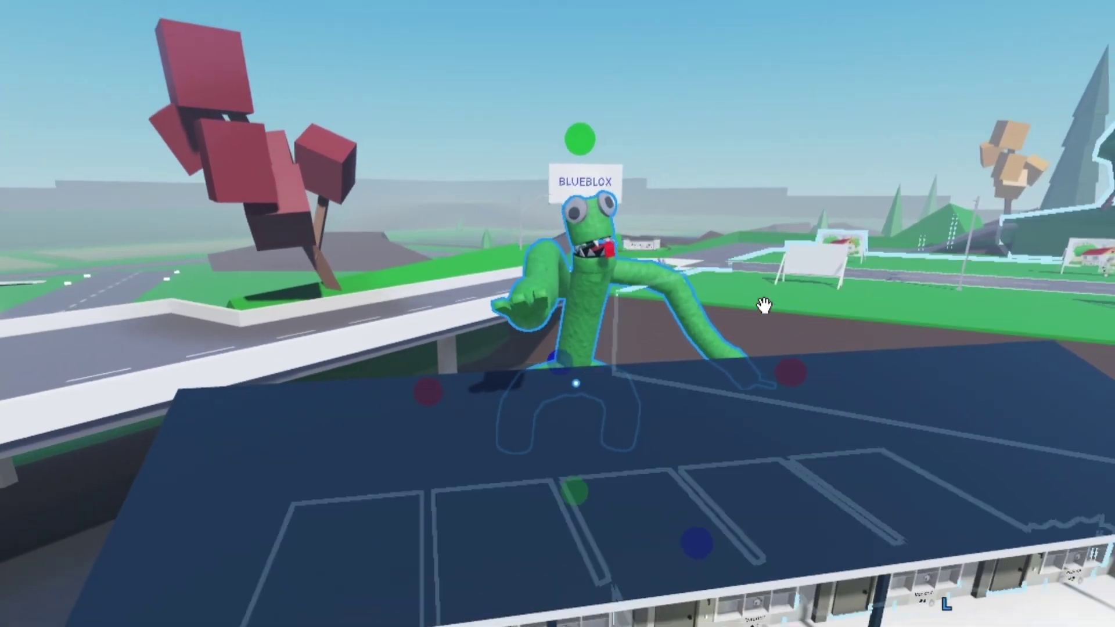
right_drag(763, 305, 764, 304)
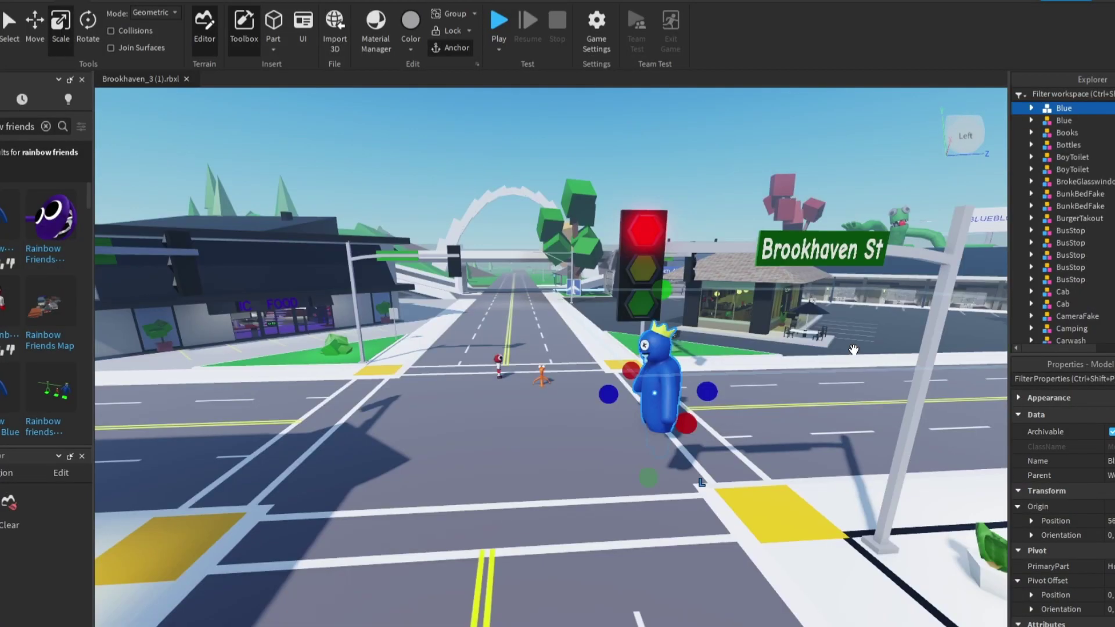
Step: Scale the Blue character model up to giant size and move it to the far side of the intersection
right_drag(854, 349, 853, 349)
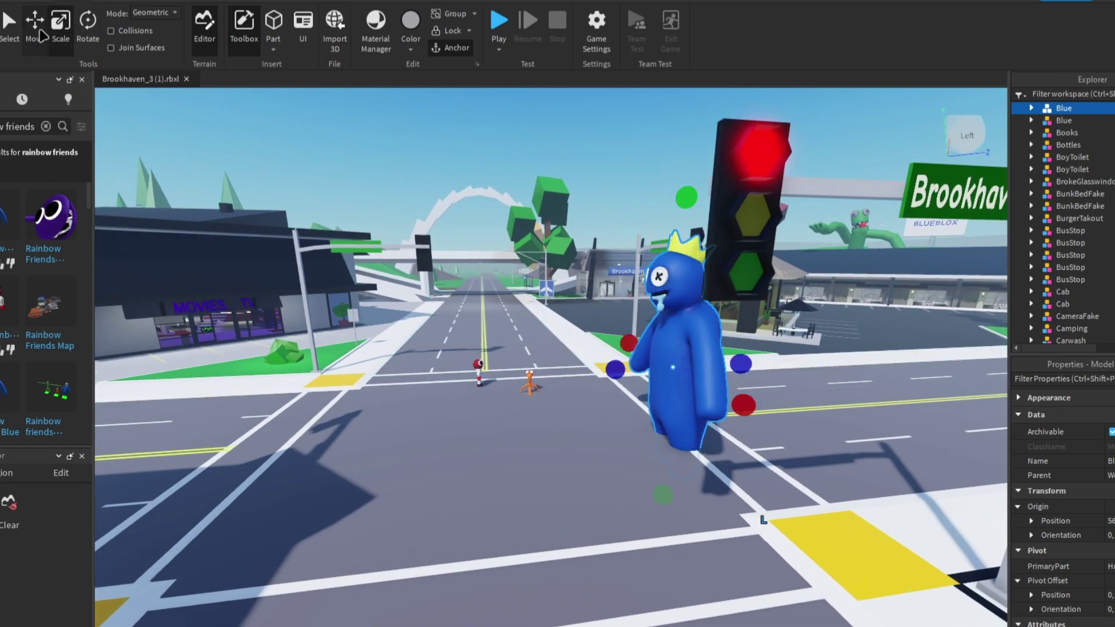
right_drag(572, 201, 572, 201)
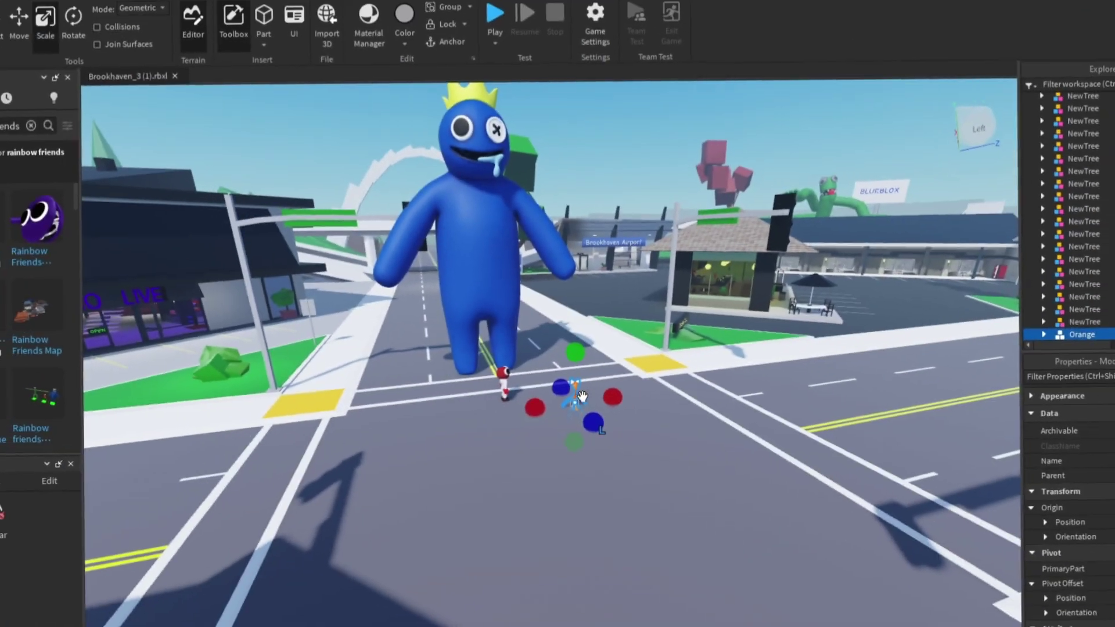
Step: Enlarge the Orange character model and position it in the intersection near the giant Blue model
right_drag(575, 353, 575, 354)
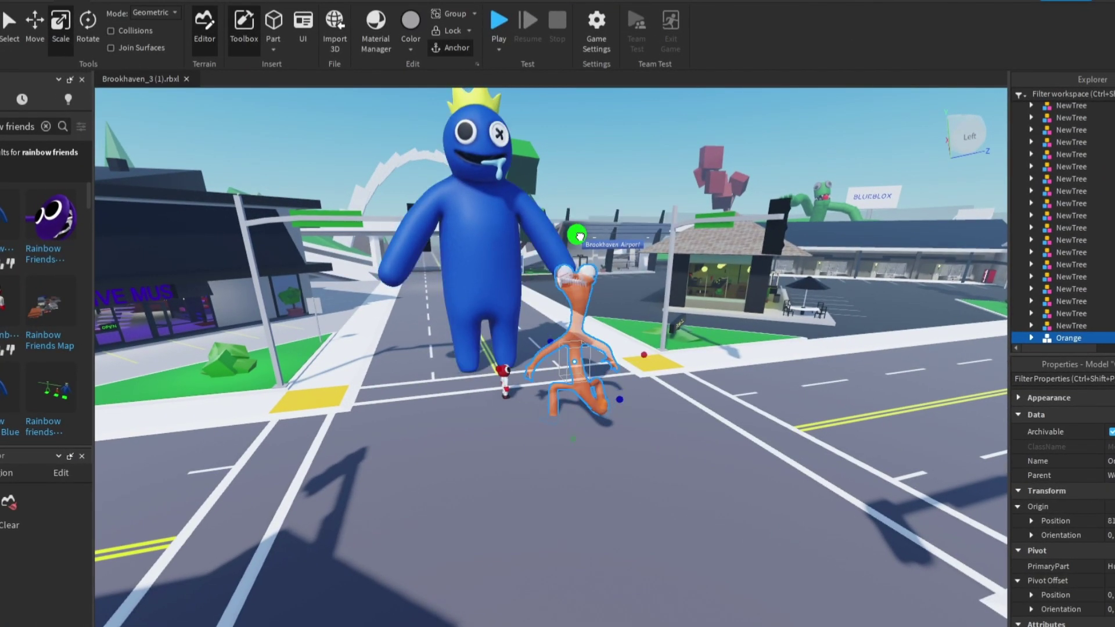
key(ctrl+2)
right_drag(522, 143, 522, 143)
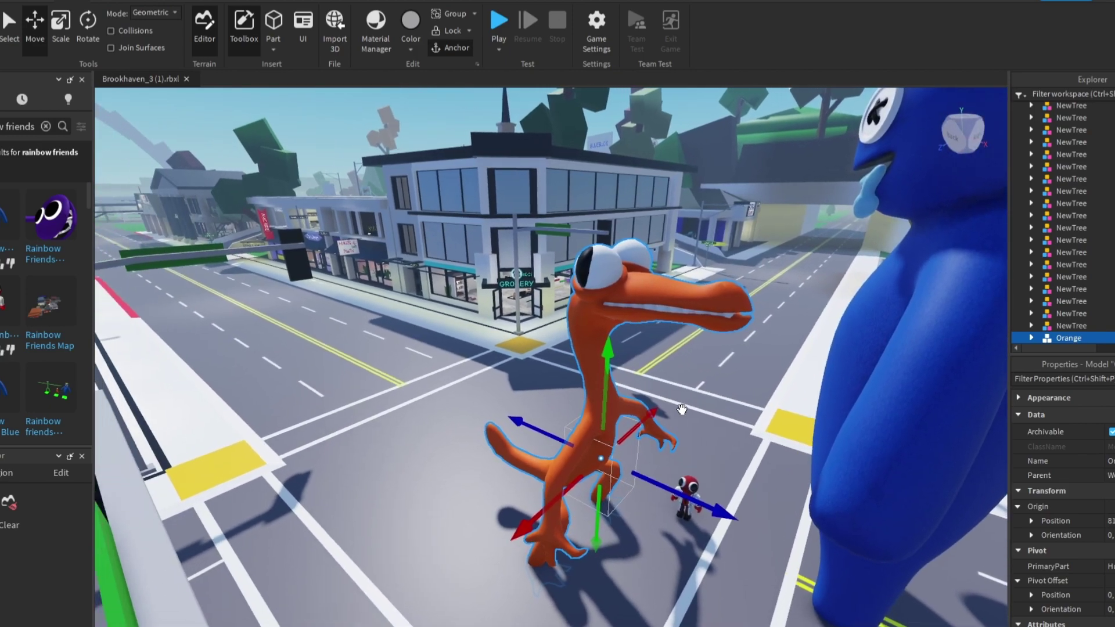
right_drag(682, 410, 289, 414)
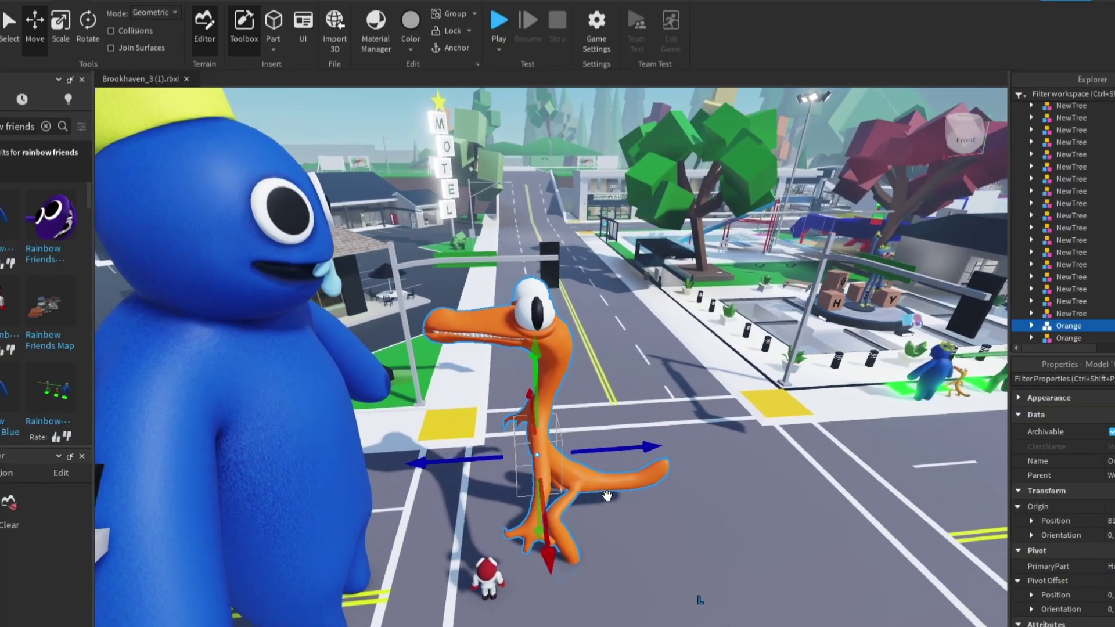
key(d)
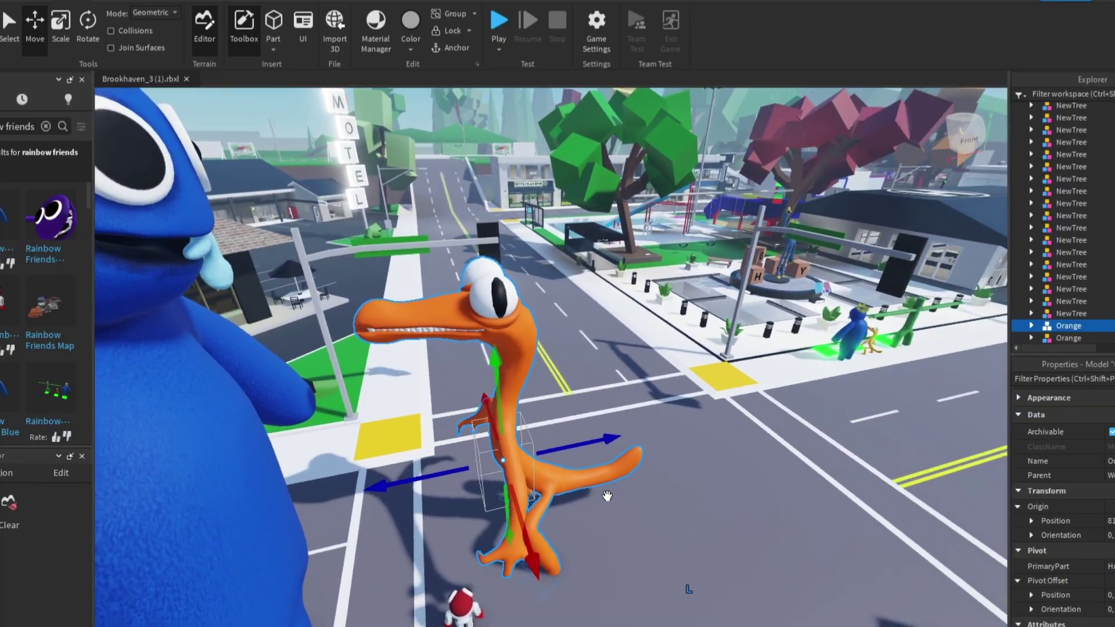
Step: Move the Orange character model from the intersection into the swimming pool beside the slide
drag(597, 454, 620, 440)
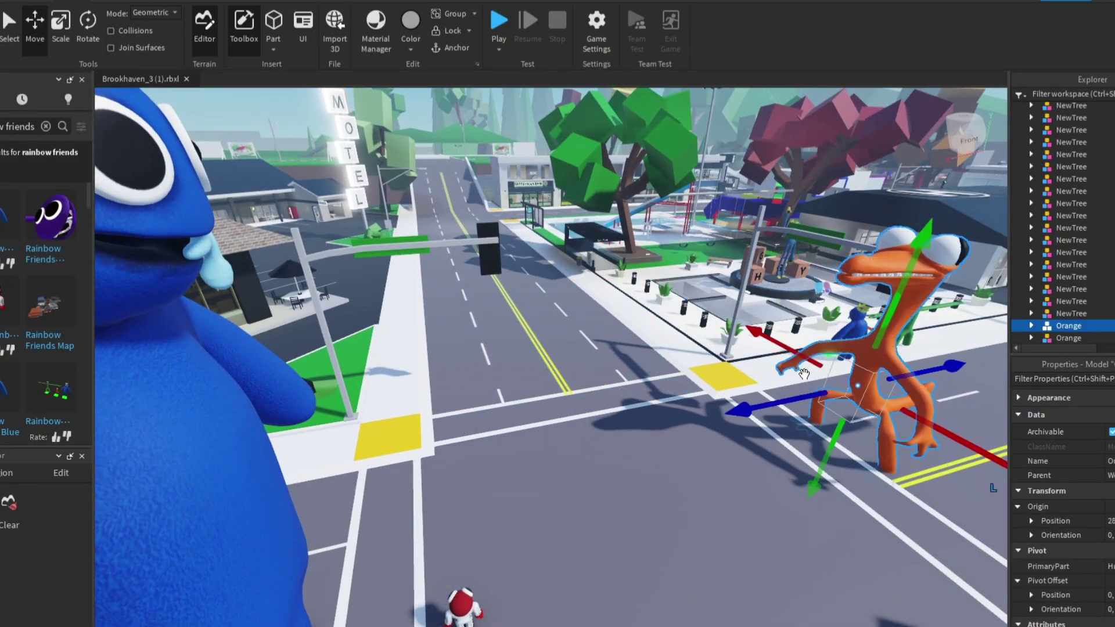
key(d)
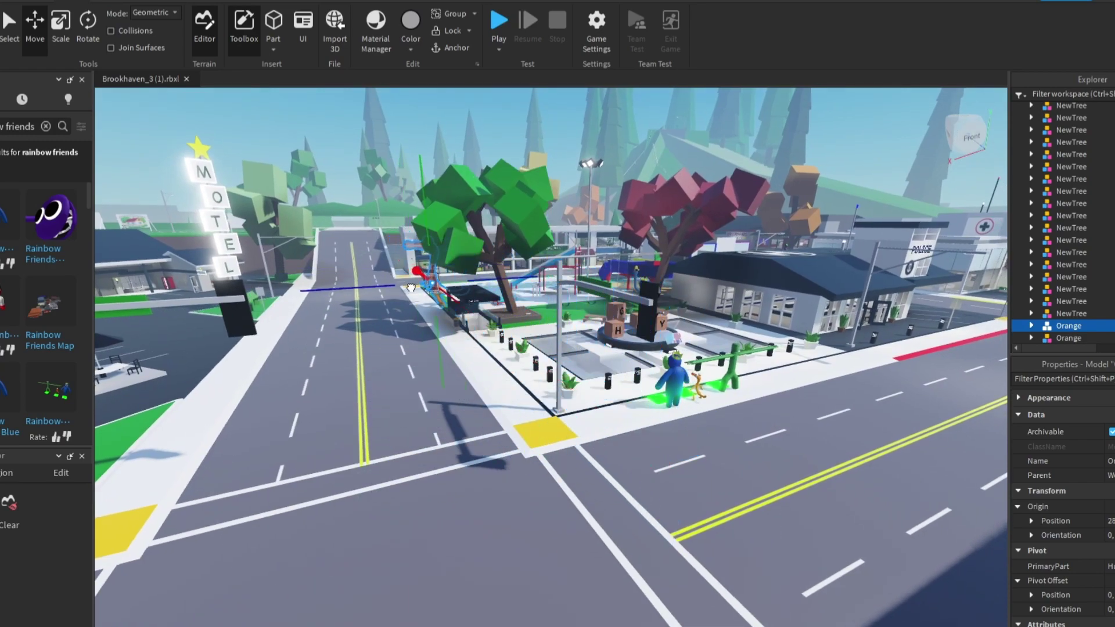
key(f)
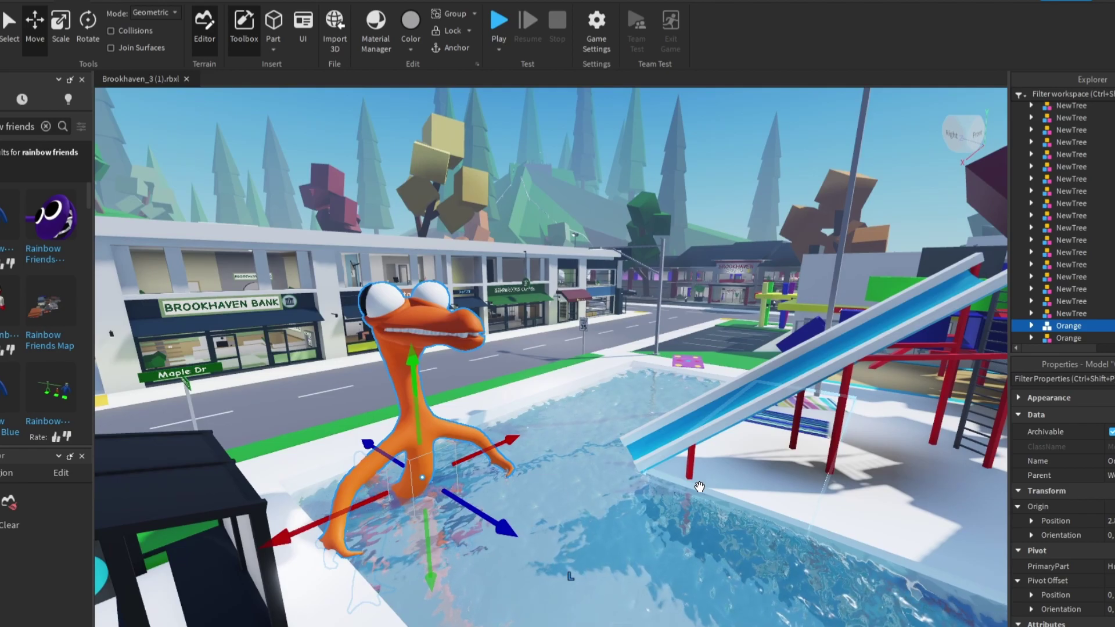
right_drag(699, 487, 699, 487)
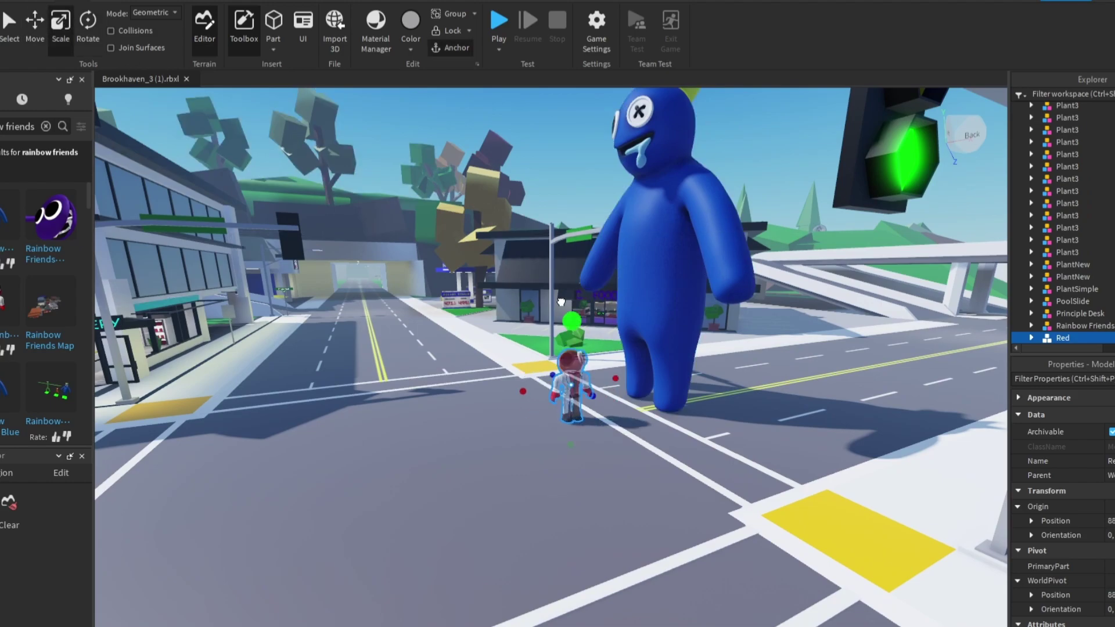
Step: Scale the Red character model up to giant size and stand it on the road beside The Oaks sign
scroll(694, 264, down, 5)
scroll(545, 205, up, 5)
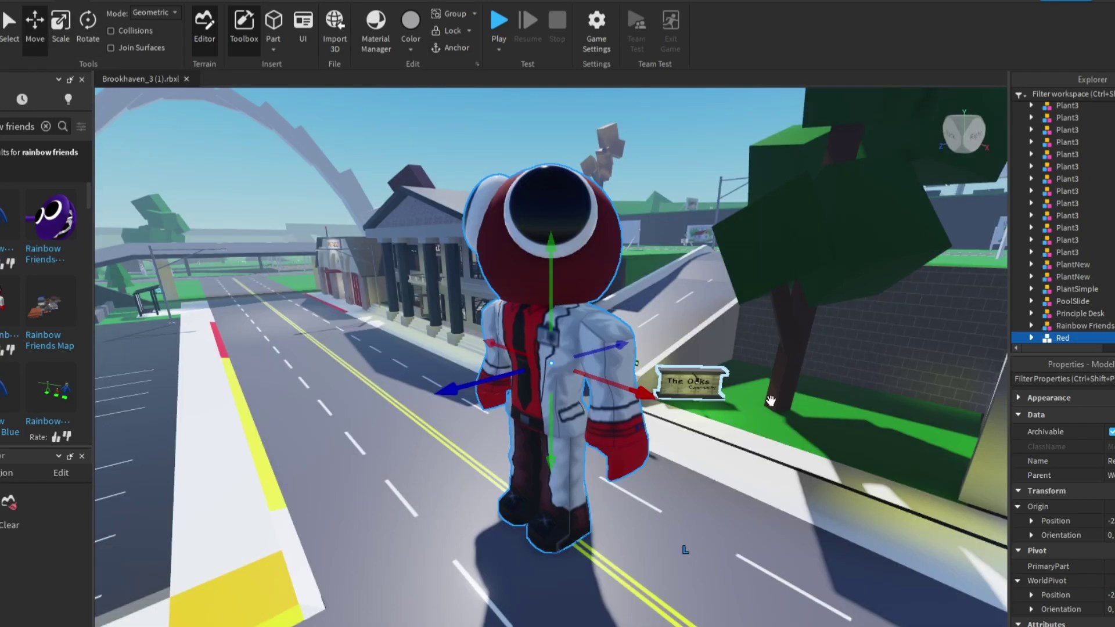
right_drag(826, 420, 828, 420)
click(826, 421)
click(407, 348)
key(ctrl+3)
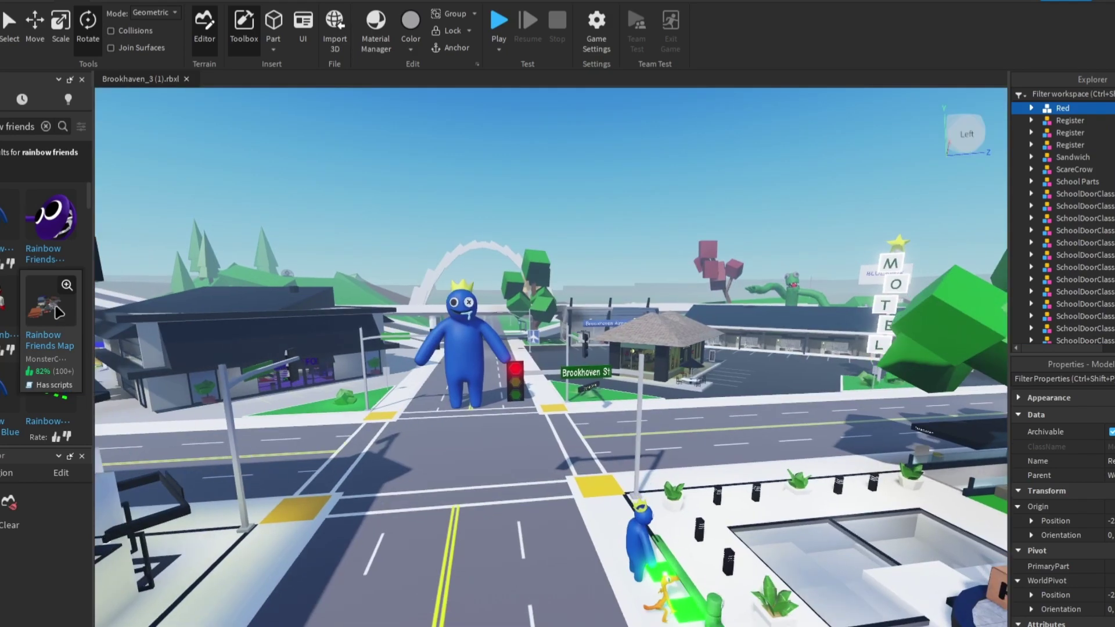
Step: Insert the yellow Rainbow Friends crown model near the arcade shop row
mouse_move(57, 328)
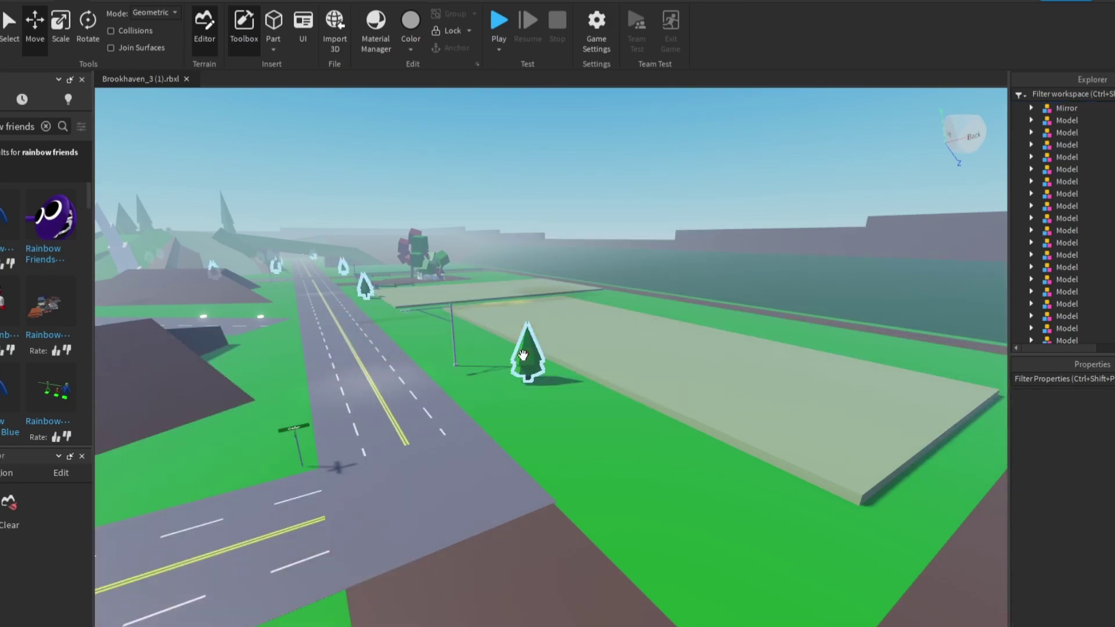
click(628, 373)
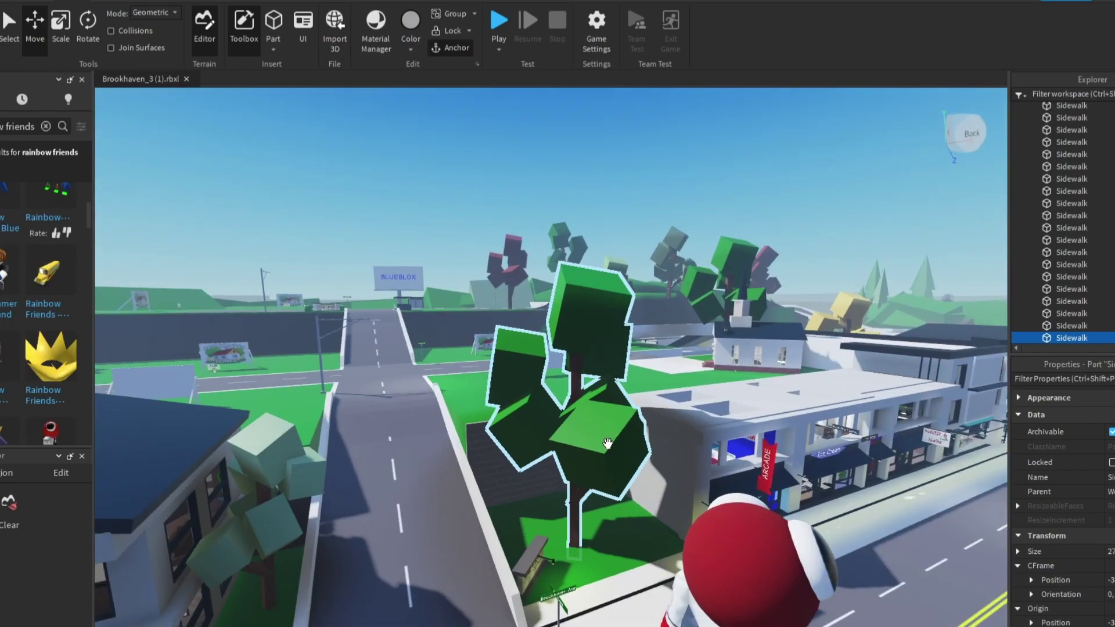
right_drag(645, 384, 608, 443)
key(w)
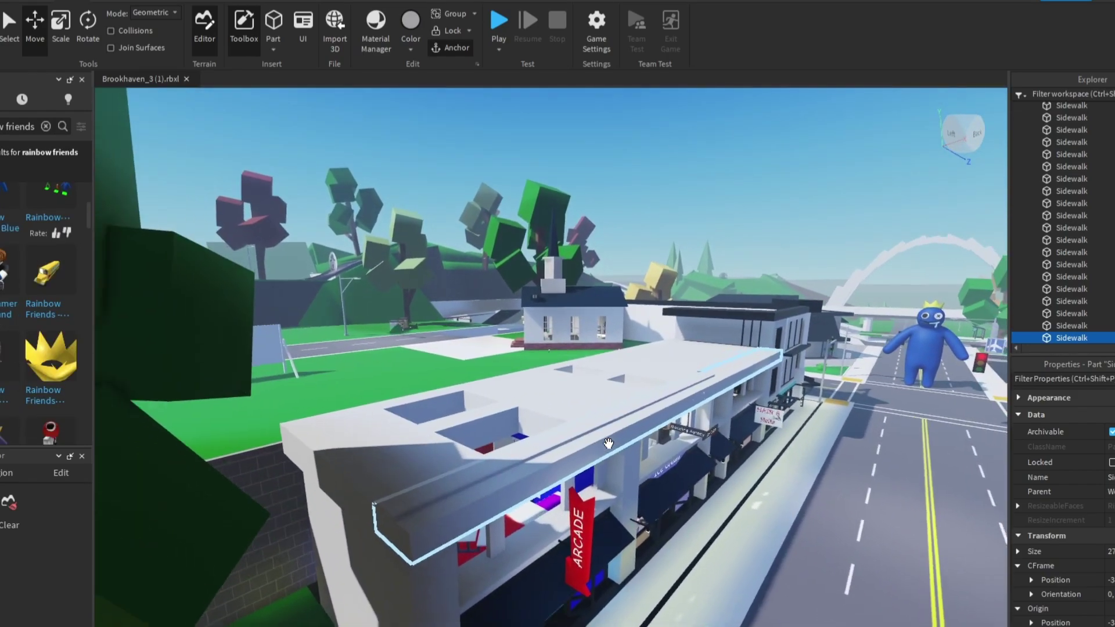
click(51, 354)
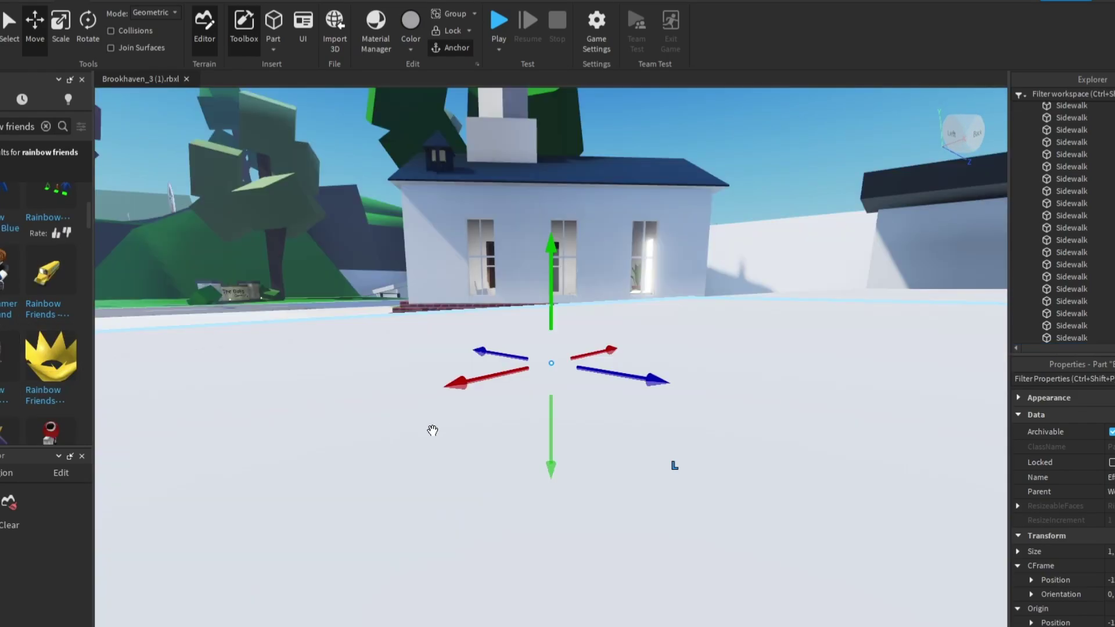
Step: Undo the crown's uneven stretch and scale it up to giant size on the roof above the Ice Cream shop
scroll(430, 428, up, 5)
scroll(430, 428, down, 8)
scroll(431, 428, up, 4)
scroll(609, 350, down, 5)
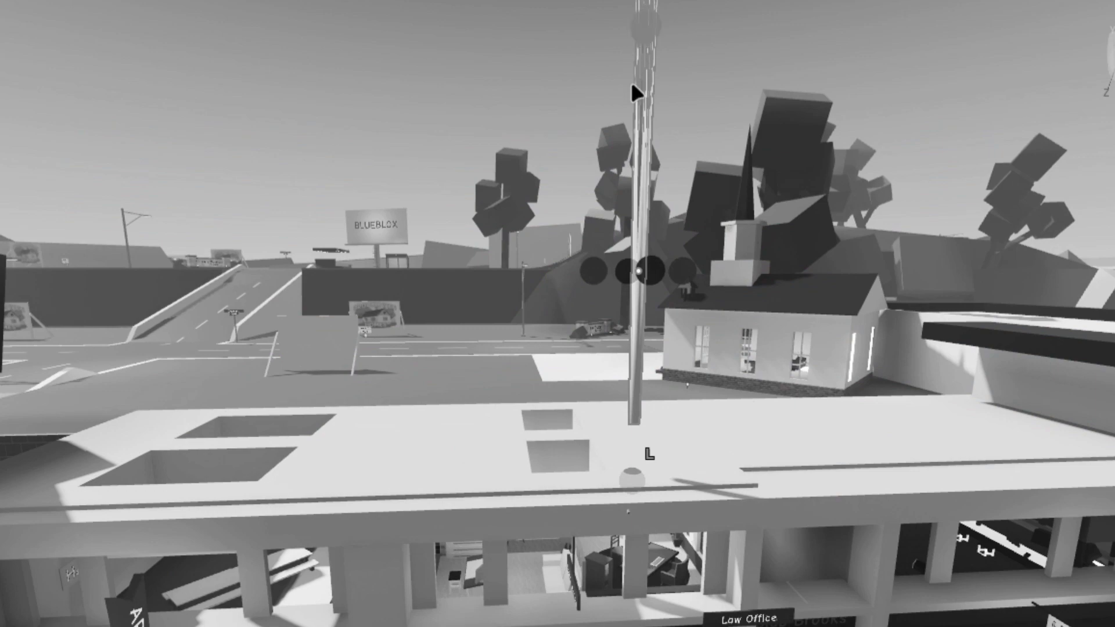
key(ctrl+z)
drag(610, 351, 597, 103)
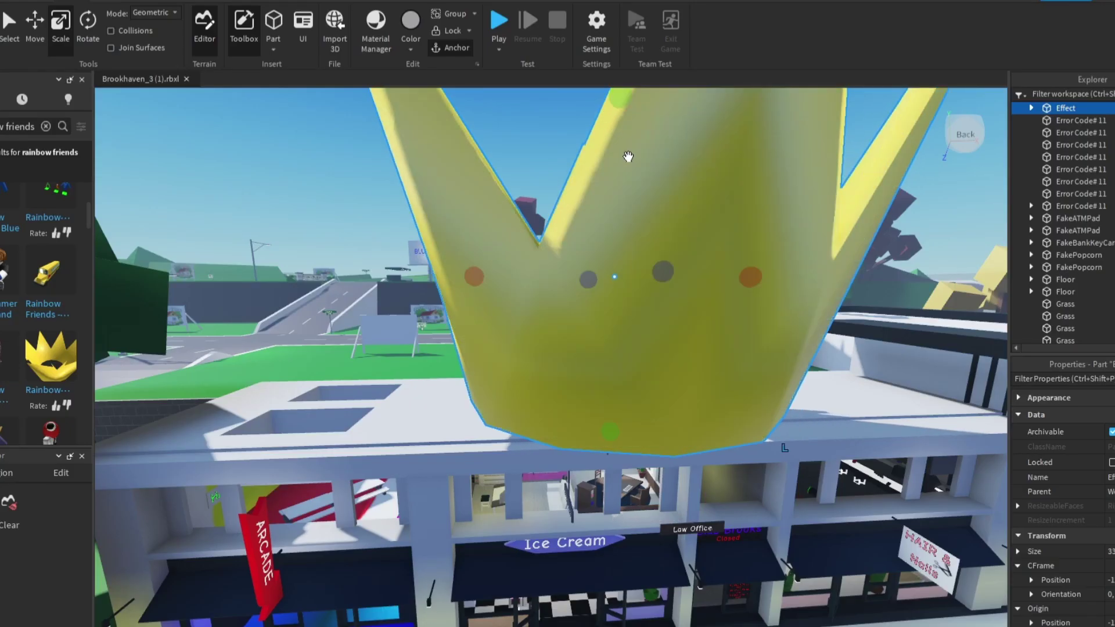
Step: Duplicate the giant crown and place the copy on the shop roof across the plaza beyond the playground
key(ctrl+2)
scroll(628, 156, down, 5)
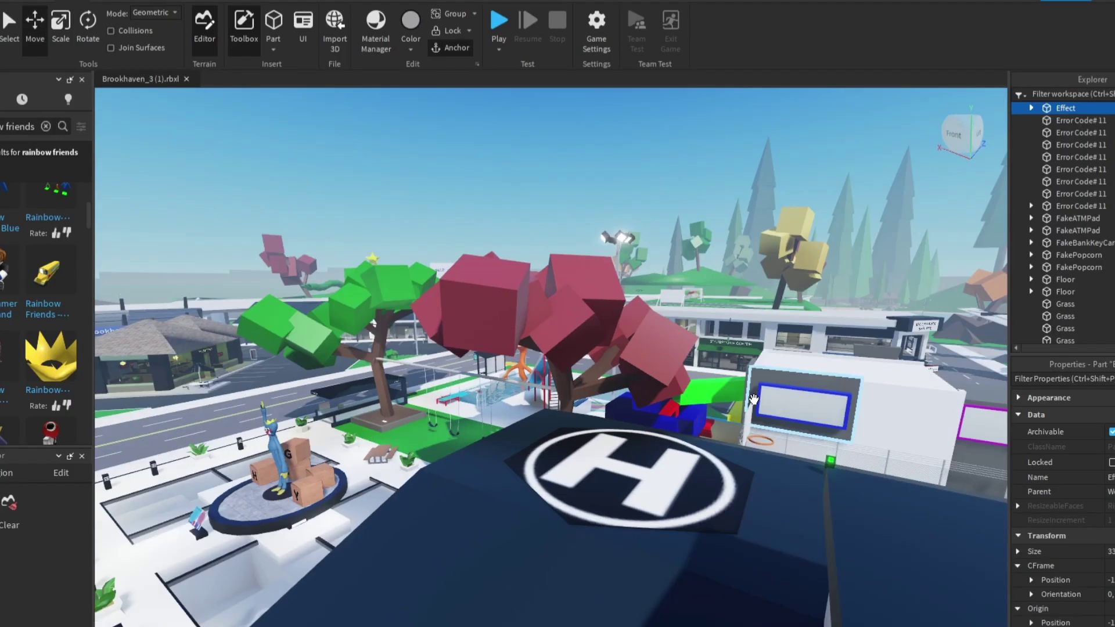
right_drag(751, 399, 749, 400)
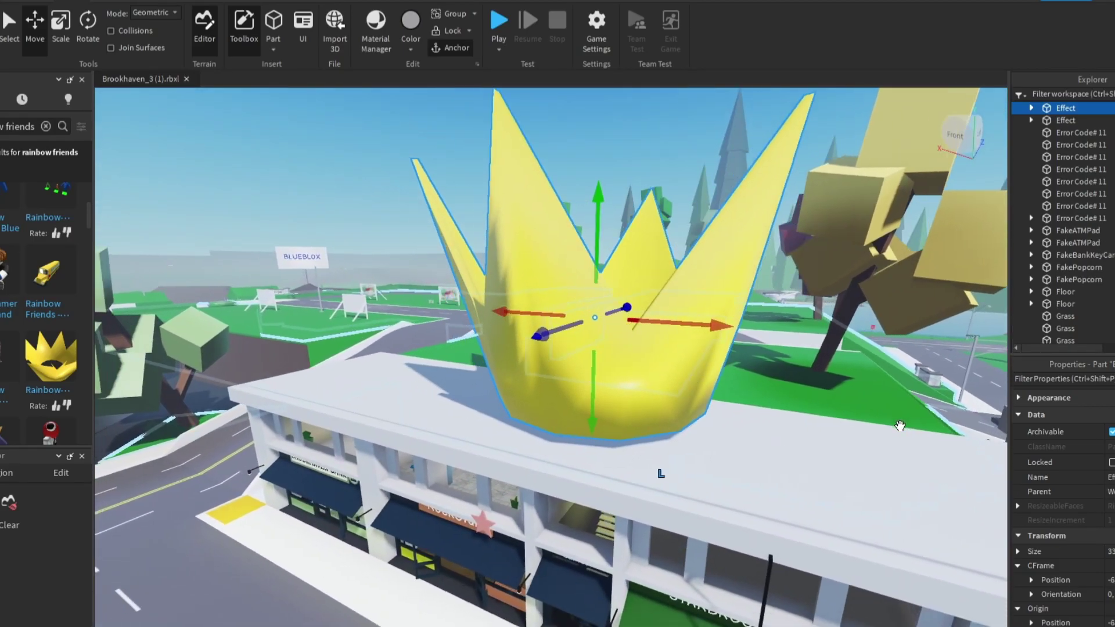
Step: Delete the green tree beside the swings and place an enlarged Green cutout model in its planter
right_drag(899, 426, 899, 426)
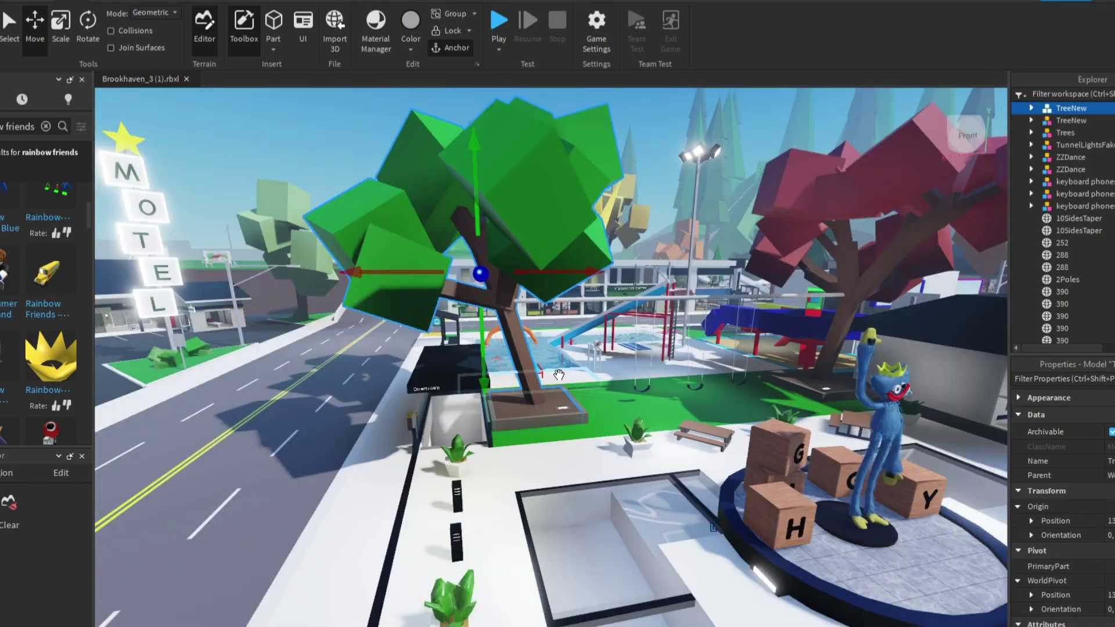
key(Delete)
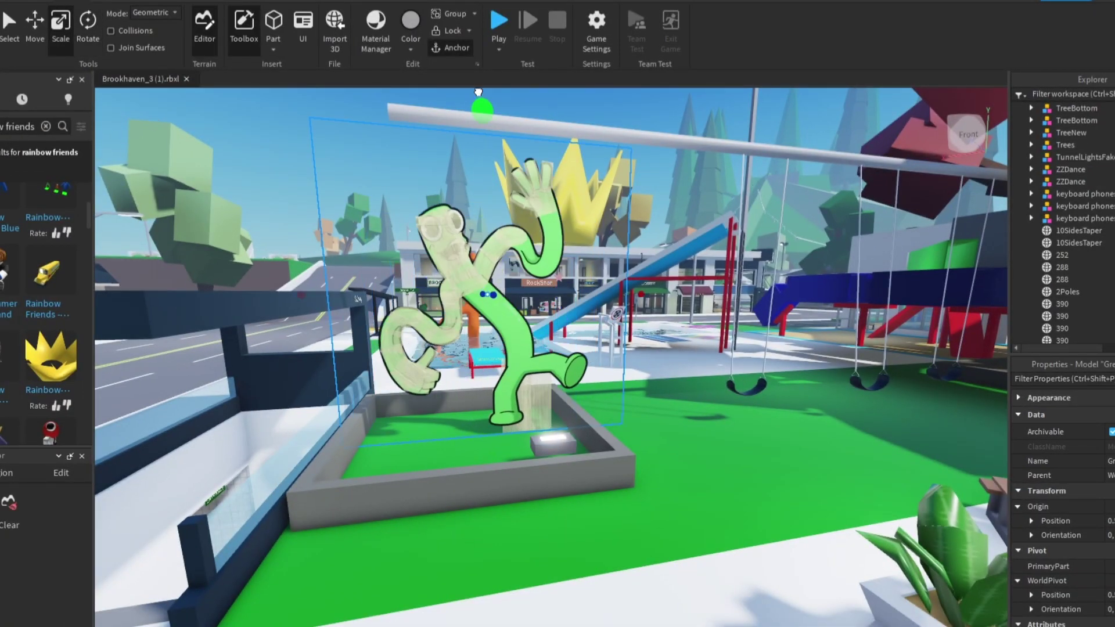
scroll(643, 258, down, 3)
right_drag(651, 264, 621, 363)
scroll(681, 282, up, 4)
key(ctrl+2)
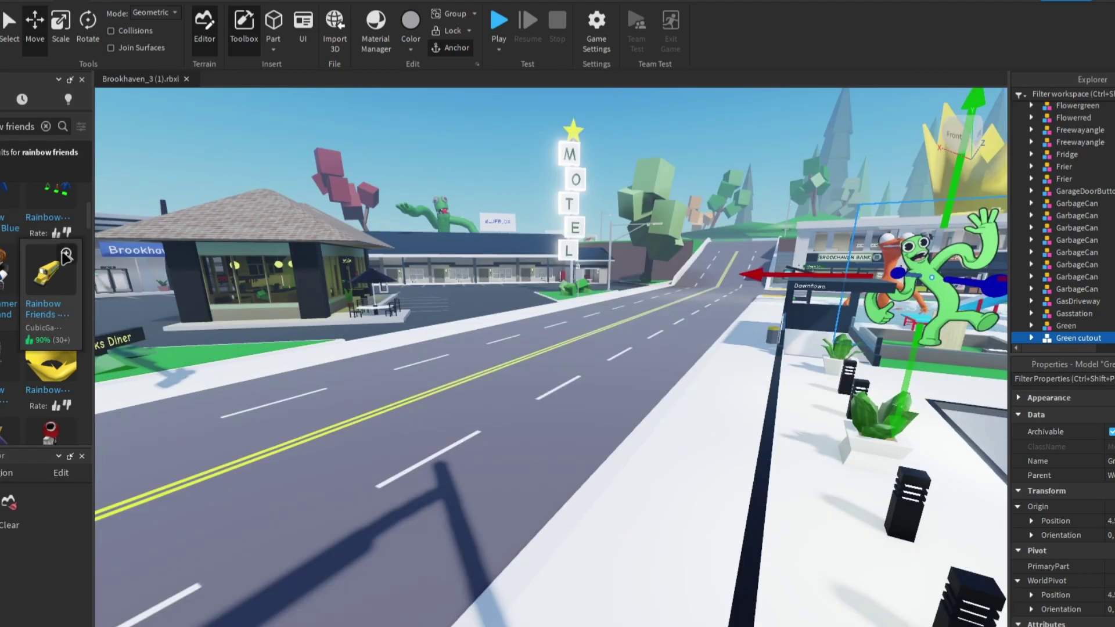
Step: Insert the School Bus model and rotate it to stand along the road opposite Brooks Diner
click(66, 254)
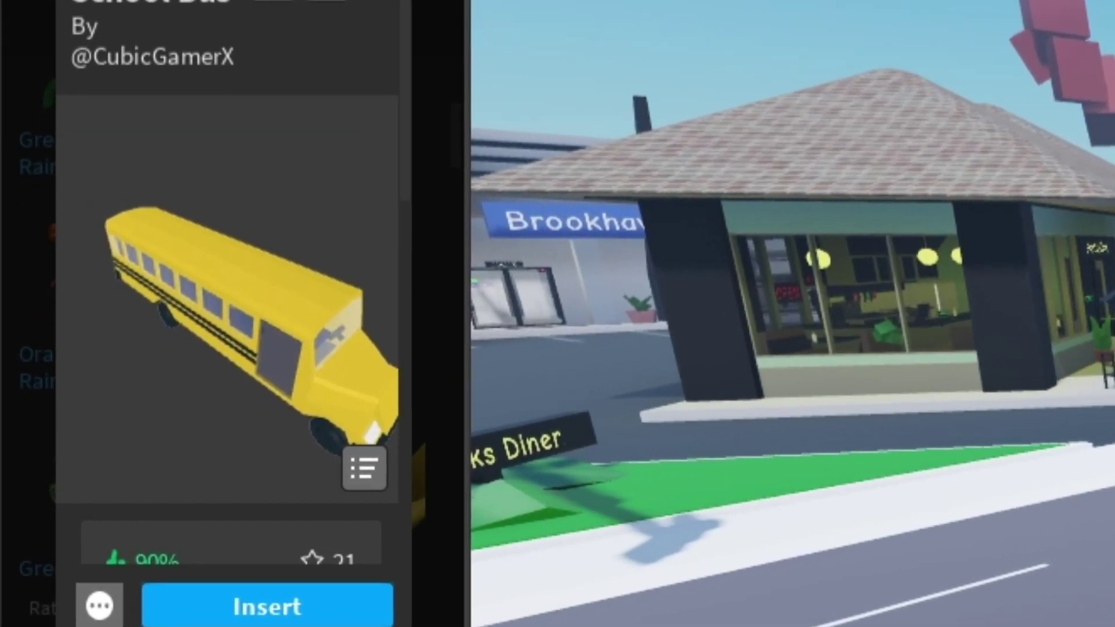
click(48, 273)
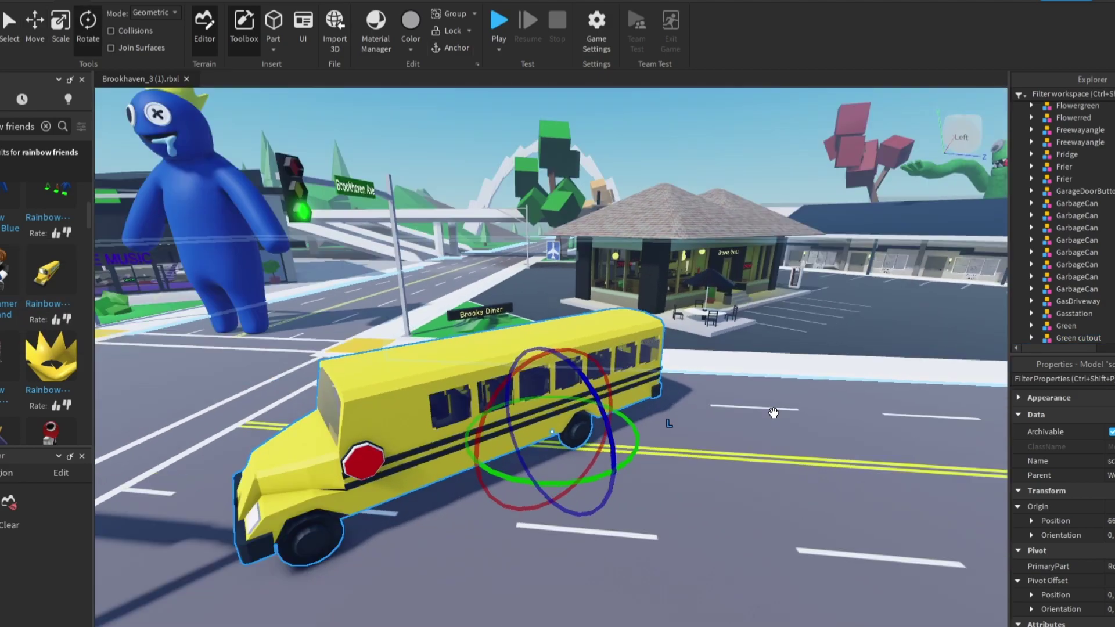
scroll(776, 413, up, 3)
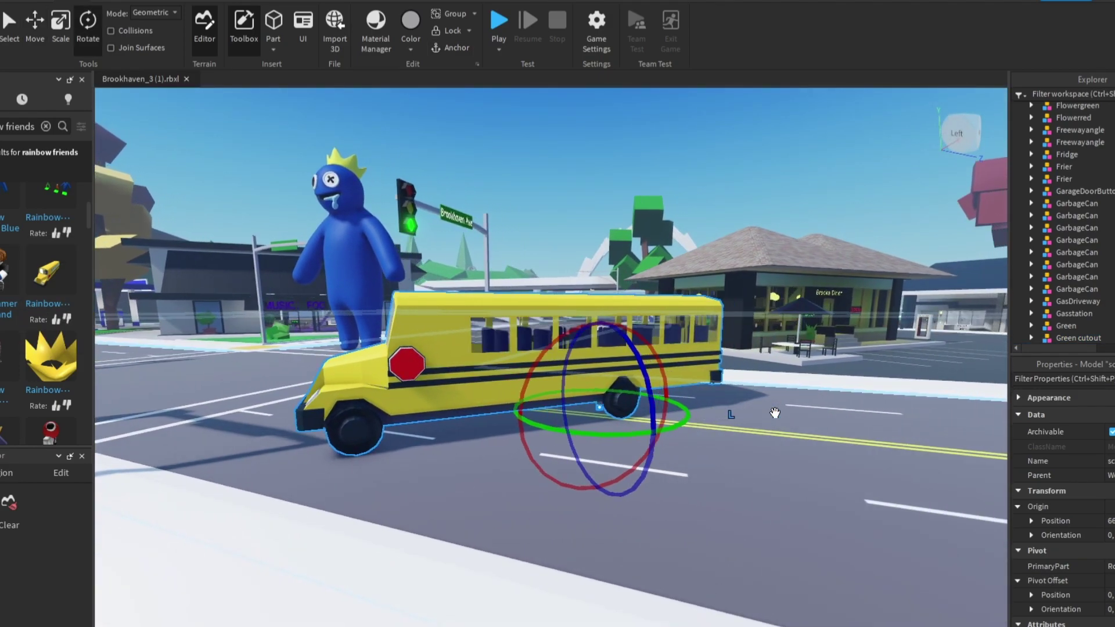
Step: Place the Ferris wheel model upright over the road junction behind the arcade shops and orient it
right_drag(775, 413, 775, 413)
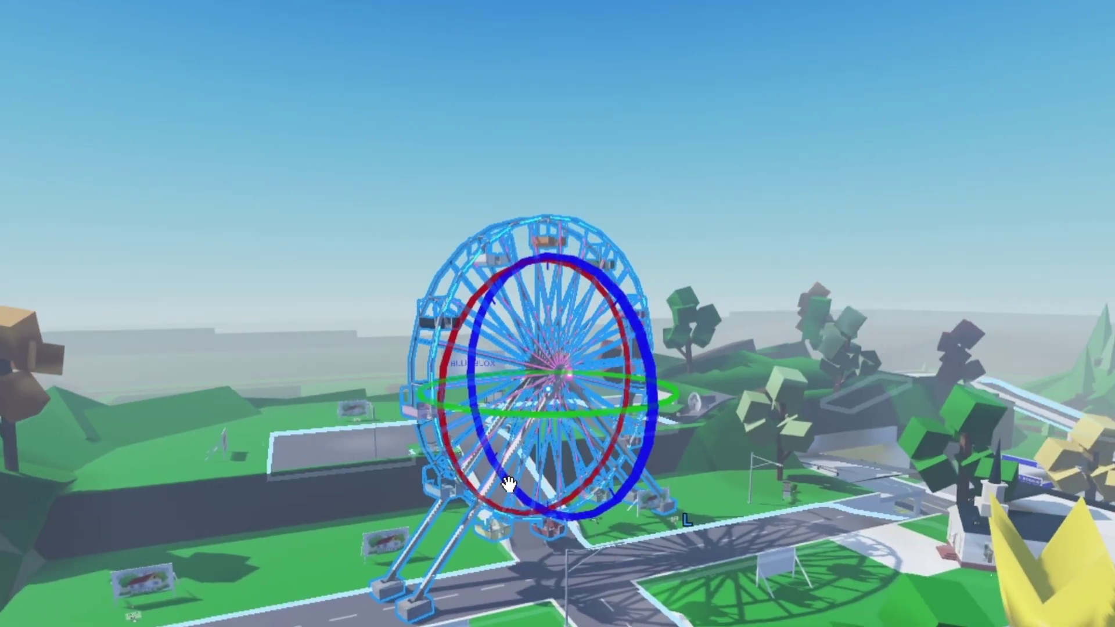
right_drag(510, 497, 493, 532)
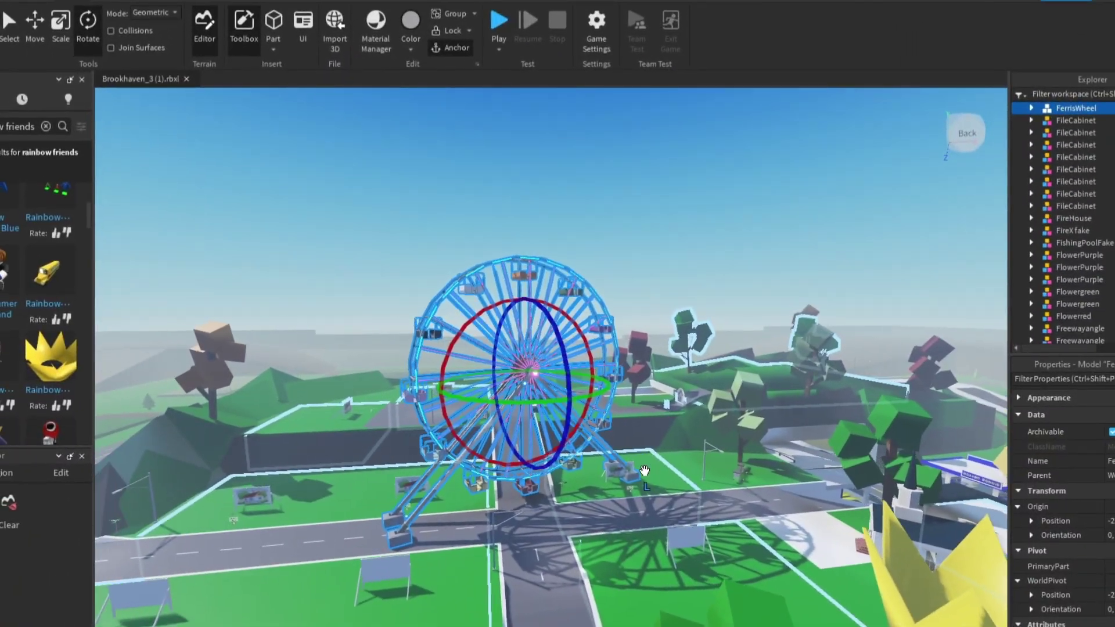
right_drag(645, 470, 645, 470)
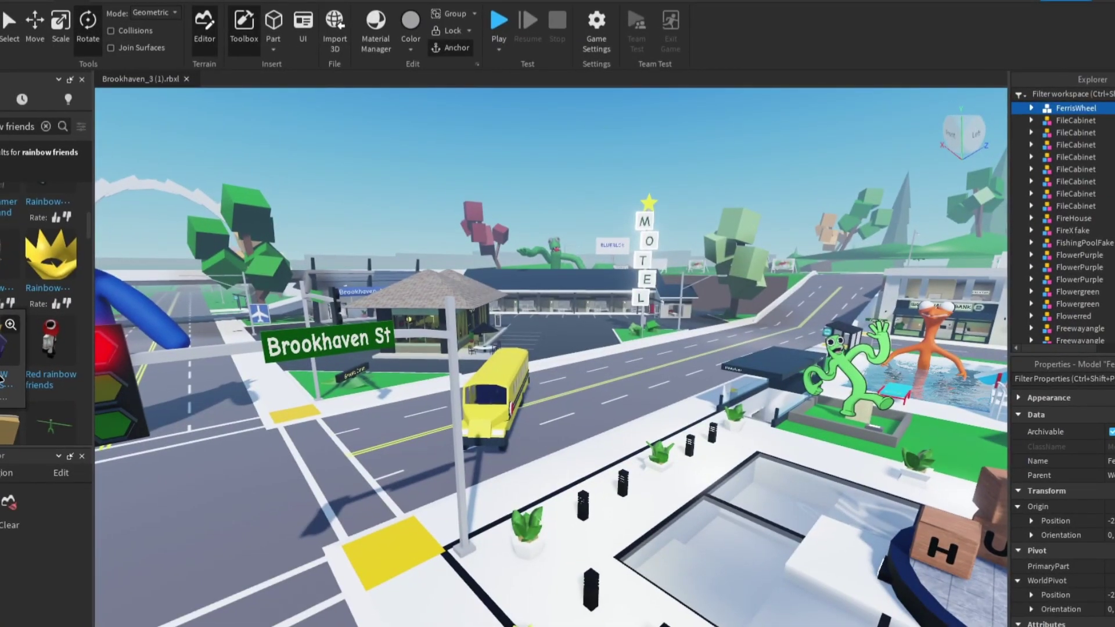
Step: Delete the large red tree standing between the playground and the police station
key(w)
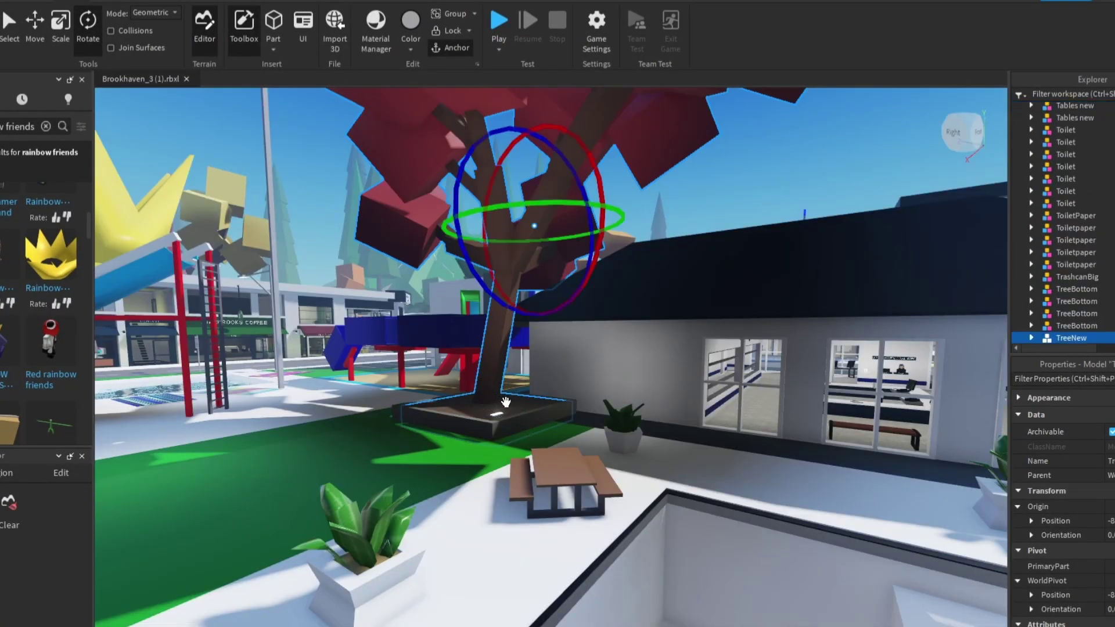
key(Delete)
key(w)
right_drag(292, 250, 293, 249)
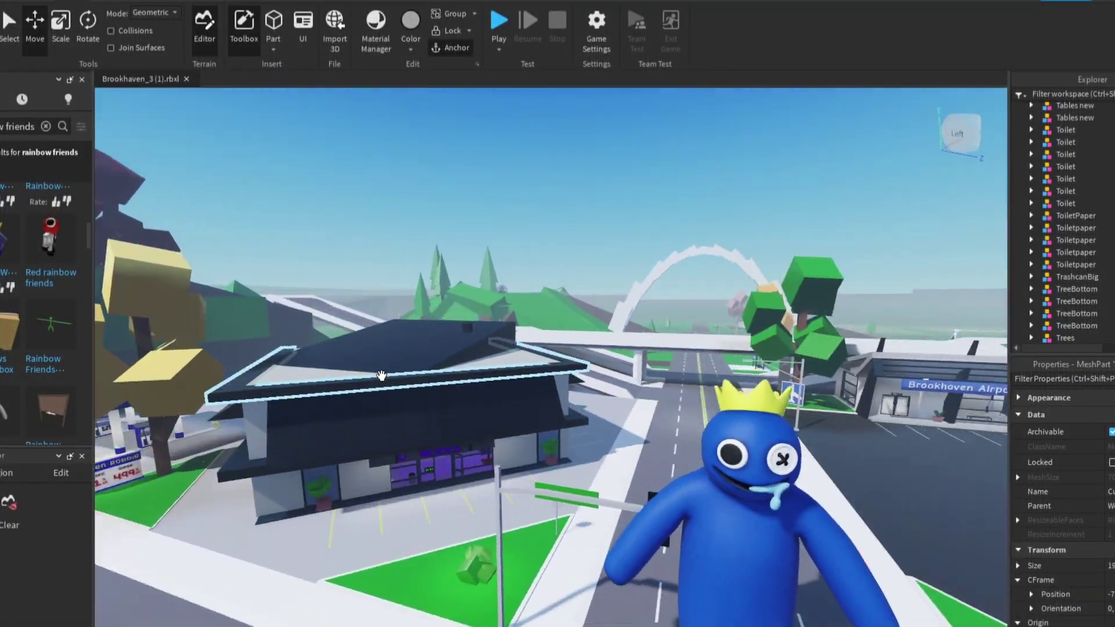
right_drag(382, 374, 382, 375)
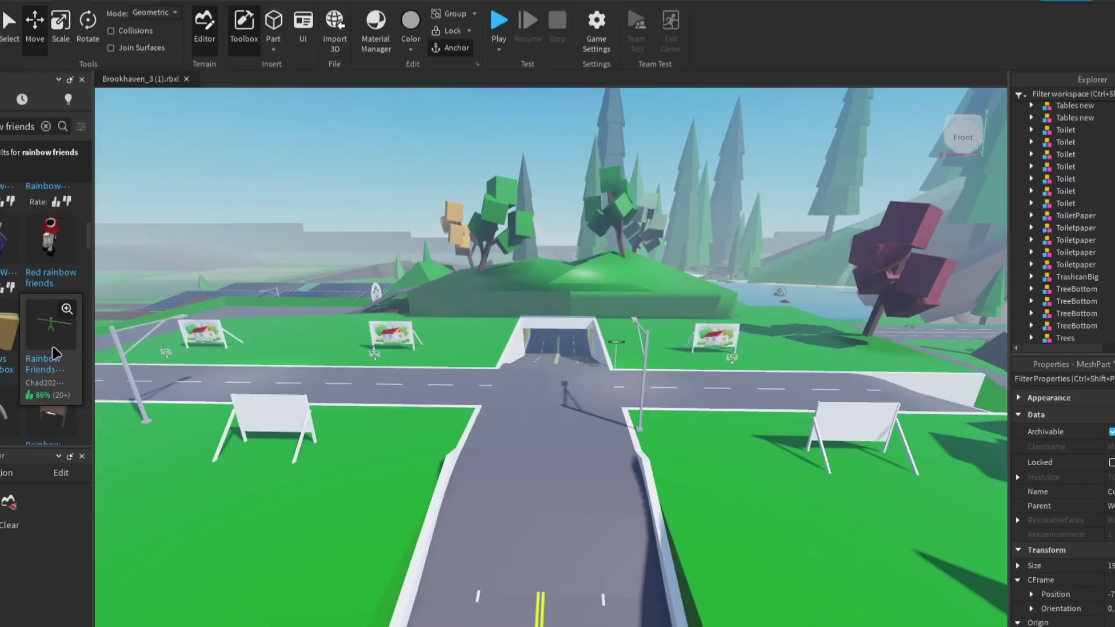
Step: Place copies of the rainbows friends model around the map and add the RAINBOWFRIENDSSAY model over the main road
click(43, 359)
right_drag(377, 450, 377, 450)
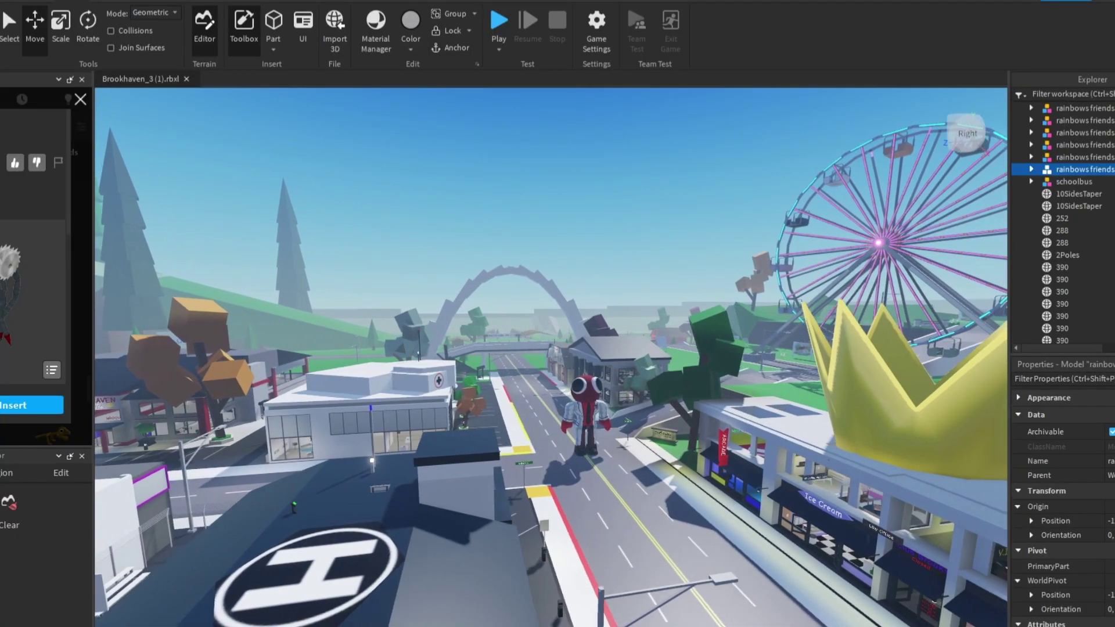
right_drag(411, 437, 394, 456)
key(w)
key(s)
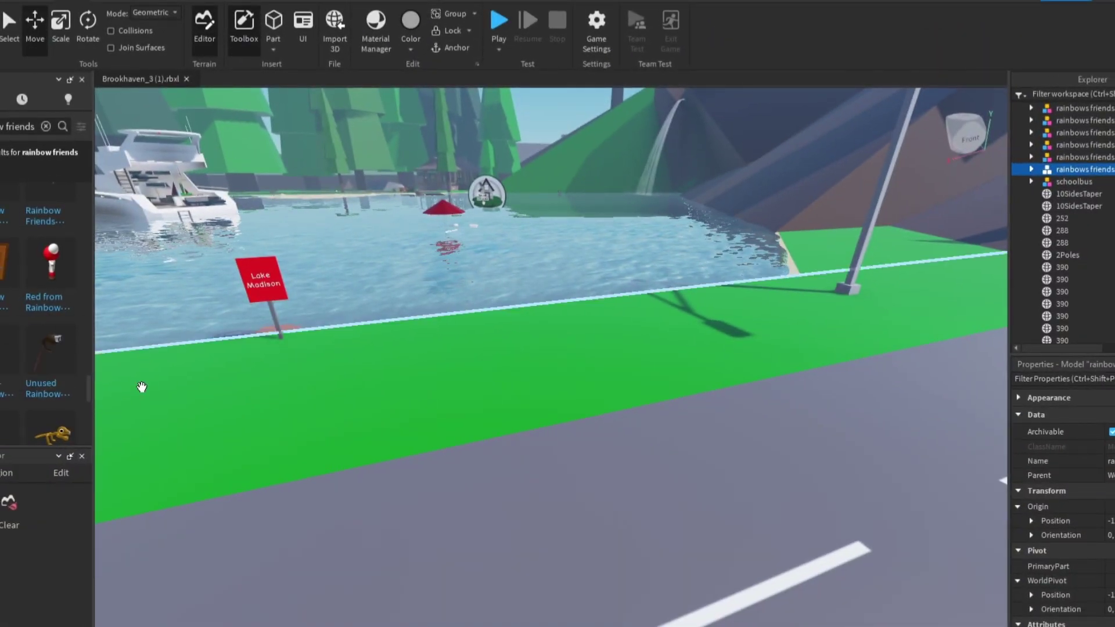
key(ctrl+v)
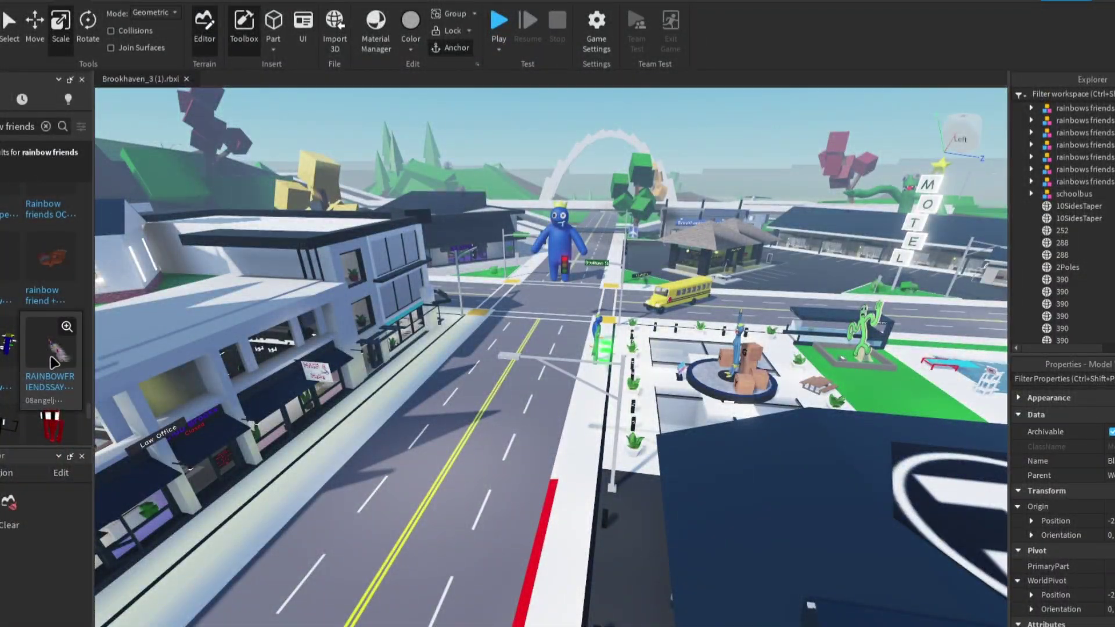
drag(58, 363, 547, 372)
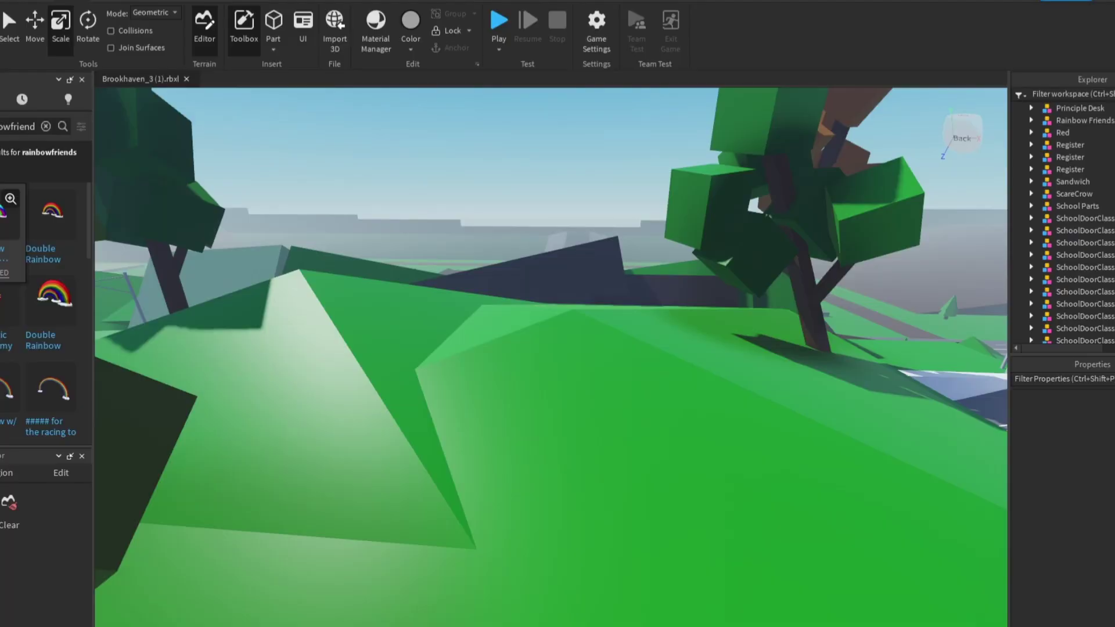
Step: Search the toolbox for rainbowfriends and insert a rainbow model on the green hilltop above the road tunnel
click(2, 264)
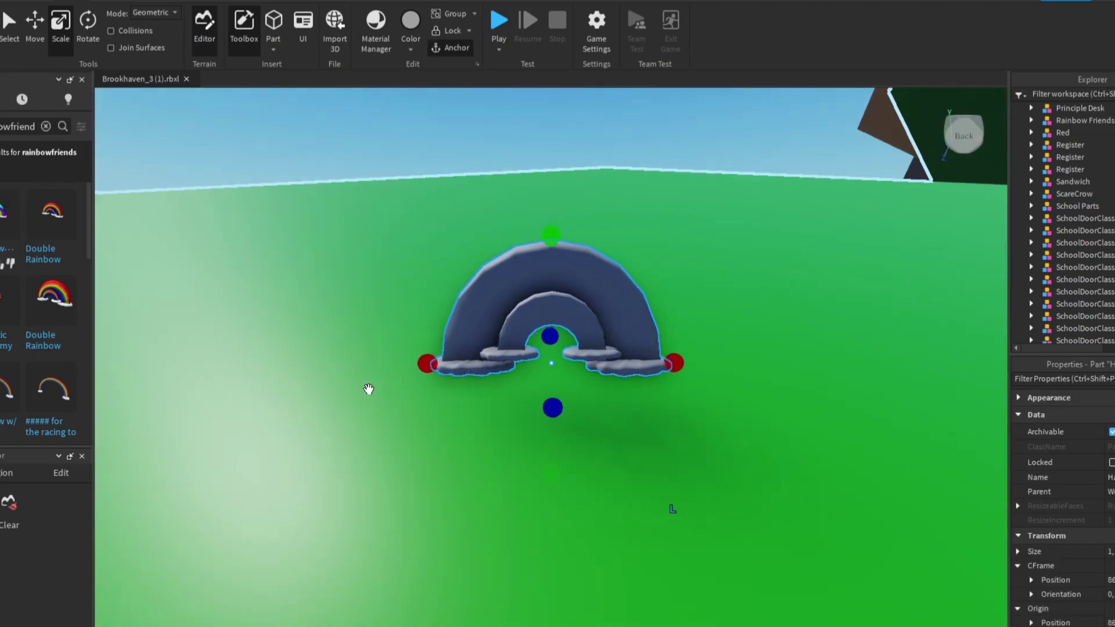
key(s)
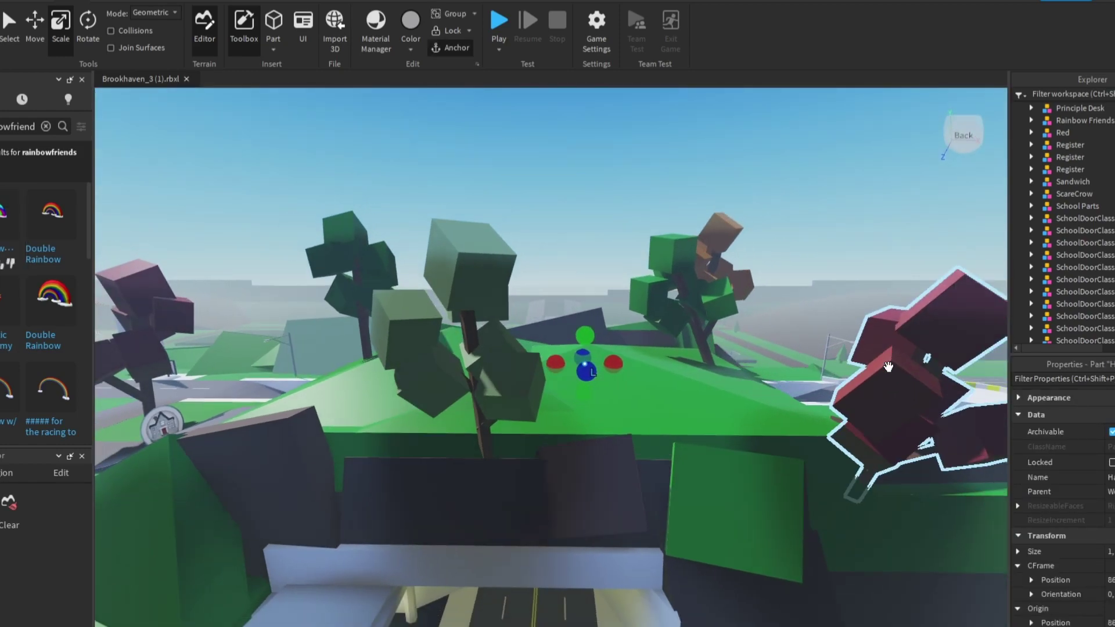
key(s)
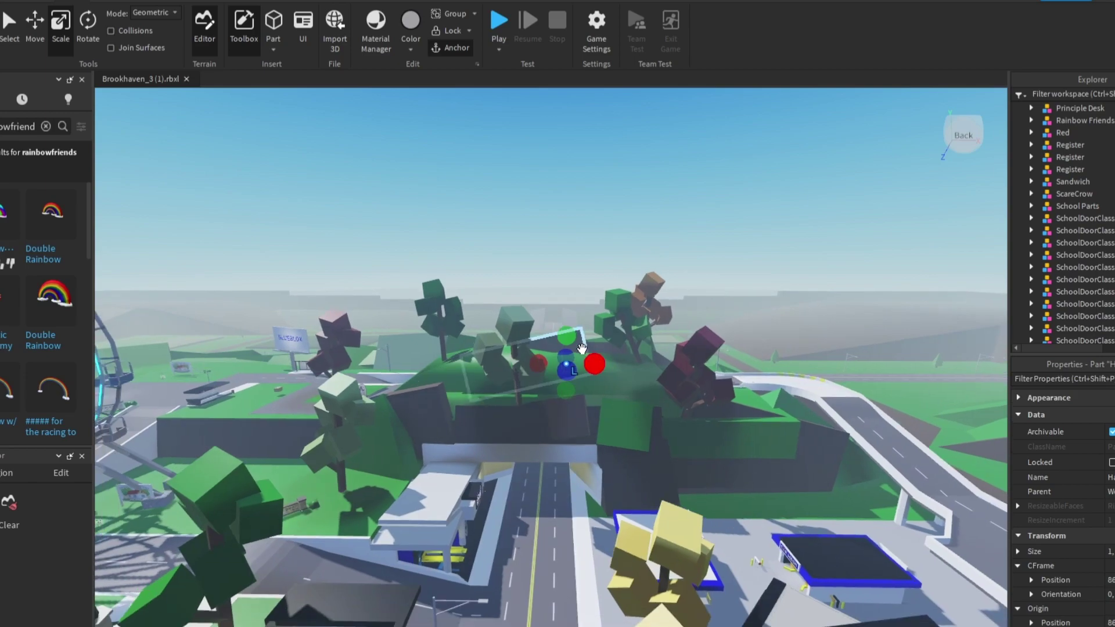
Step: Replace the white arch over the road near the airport with a large multicoloured rainbow arch
click(87, 21)
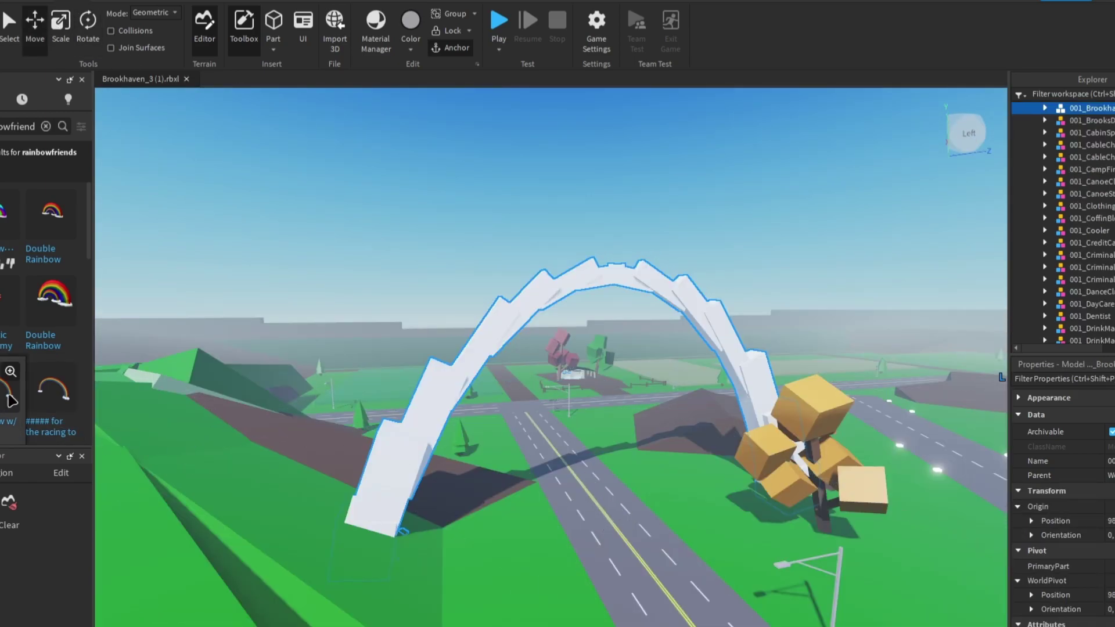
key(d)
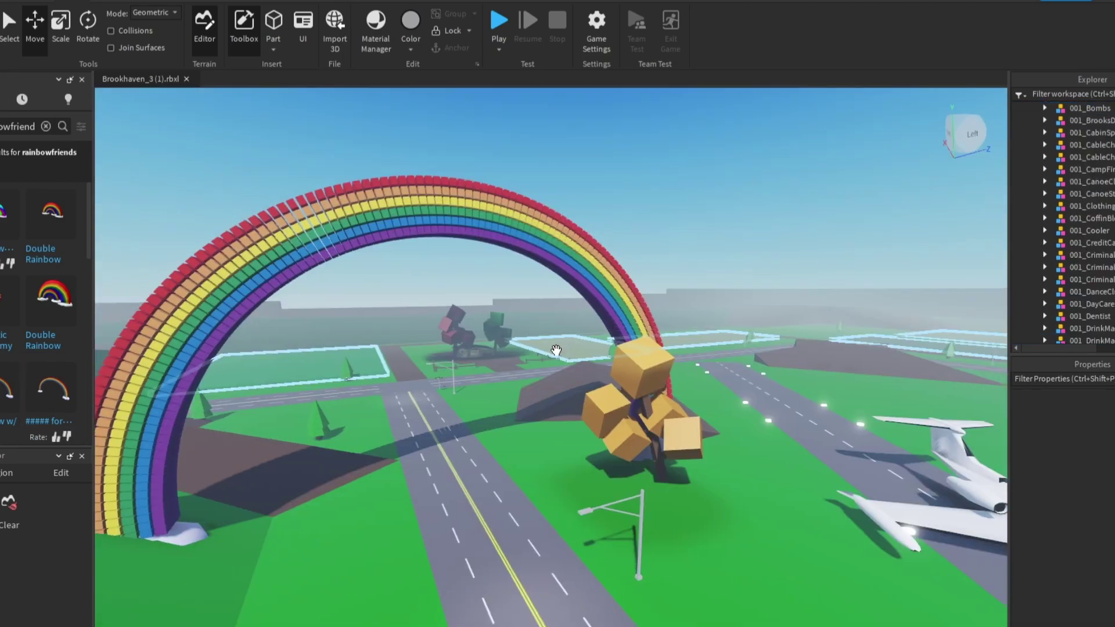
Step: Insert the cyan Rainbow Friends model from the toolbox and stand it on the elevated road near the airport
key(a)
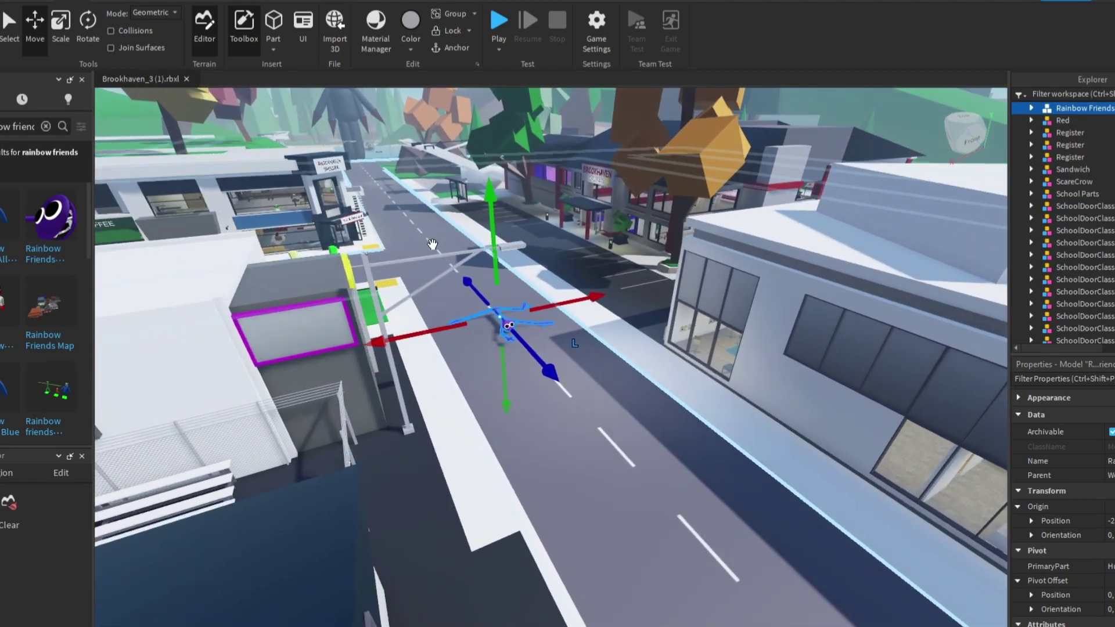
scroll(432, 244, up, 5)
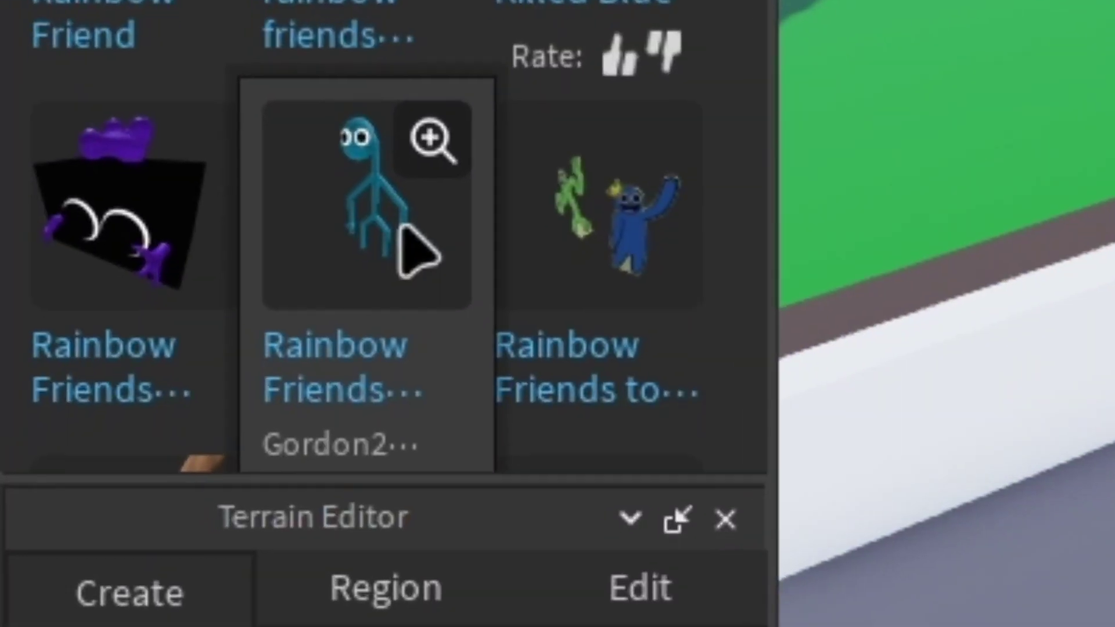
drag(5, 382, 674, 324)
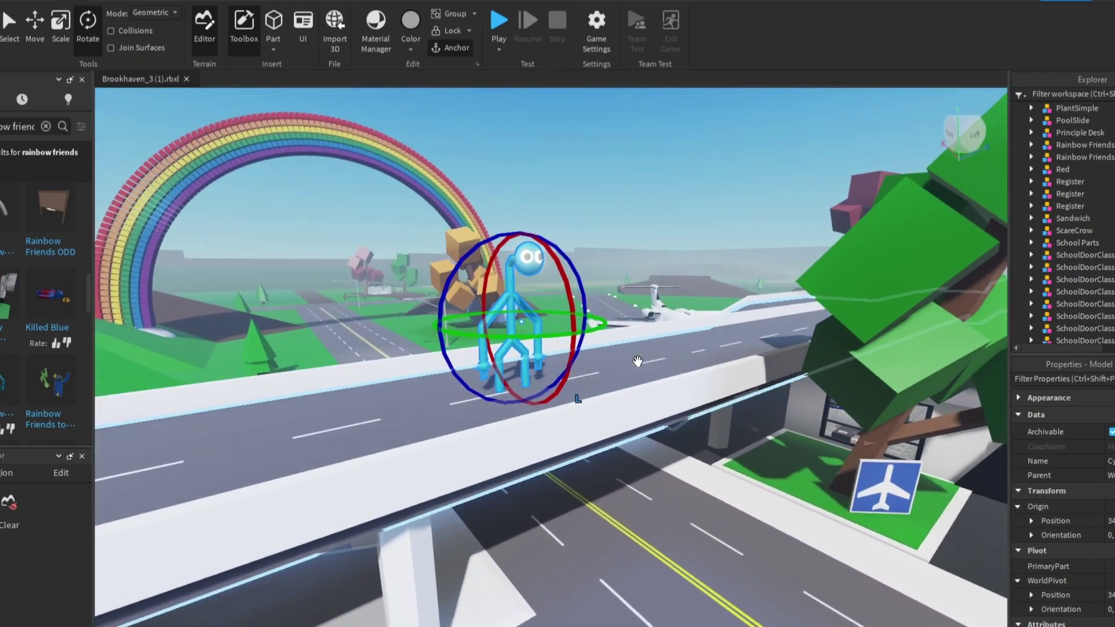
scroll(638, 361, down, 2)
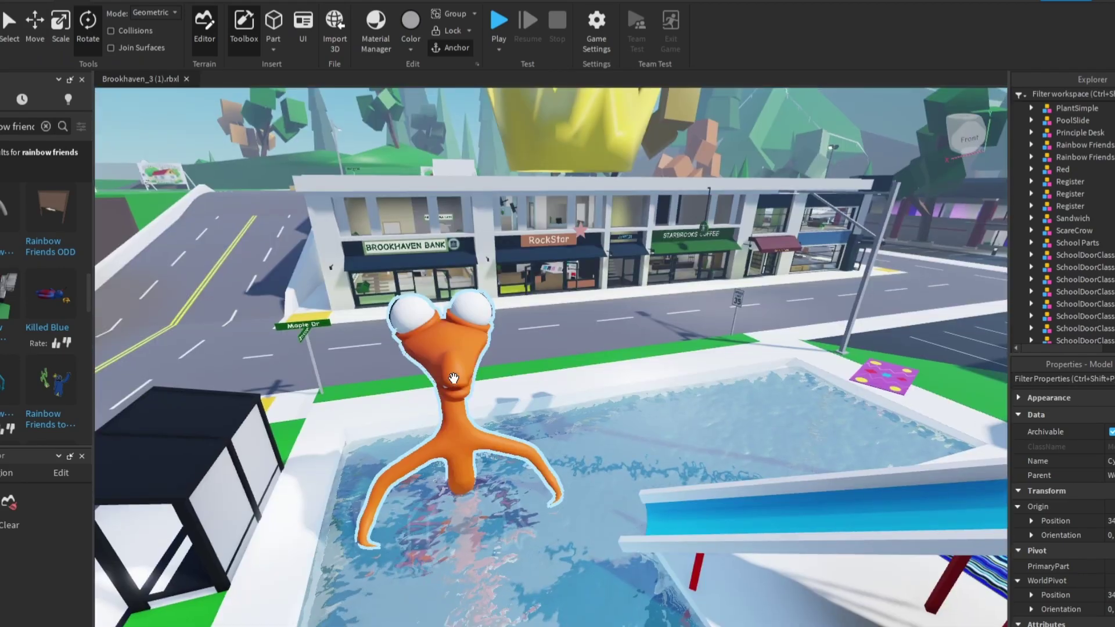
Step: Insert a purple Rainbow Friend model from the toolbox and place it in the parking lot outside the dance studio
scroll(454, 378, up, 5)
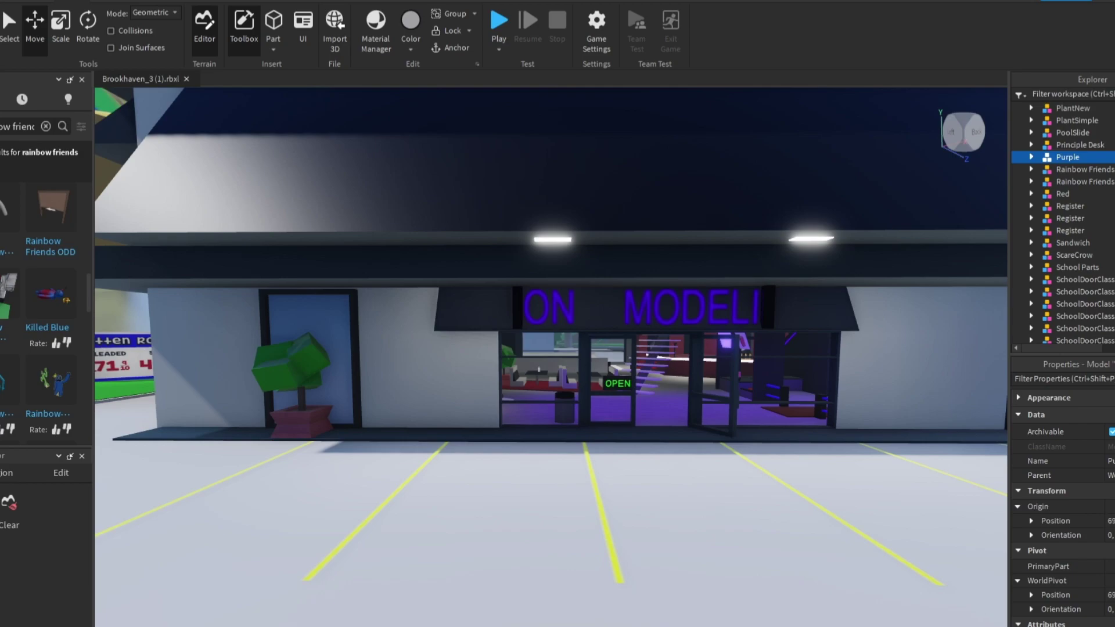
click(0, 310)
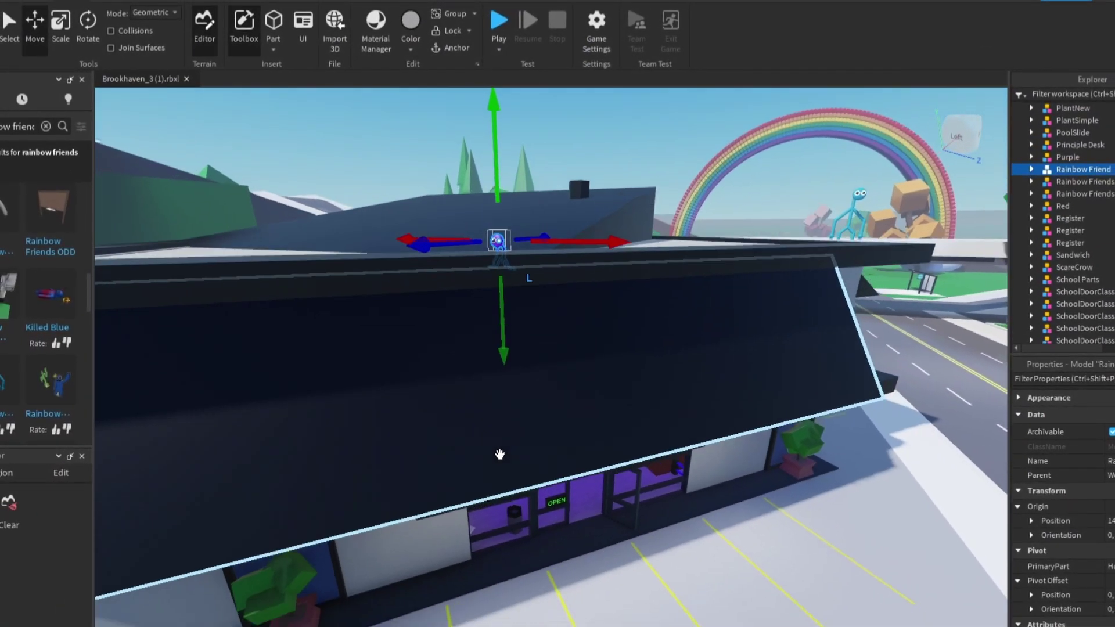
scroll(460, 324, down, 3)
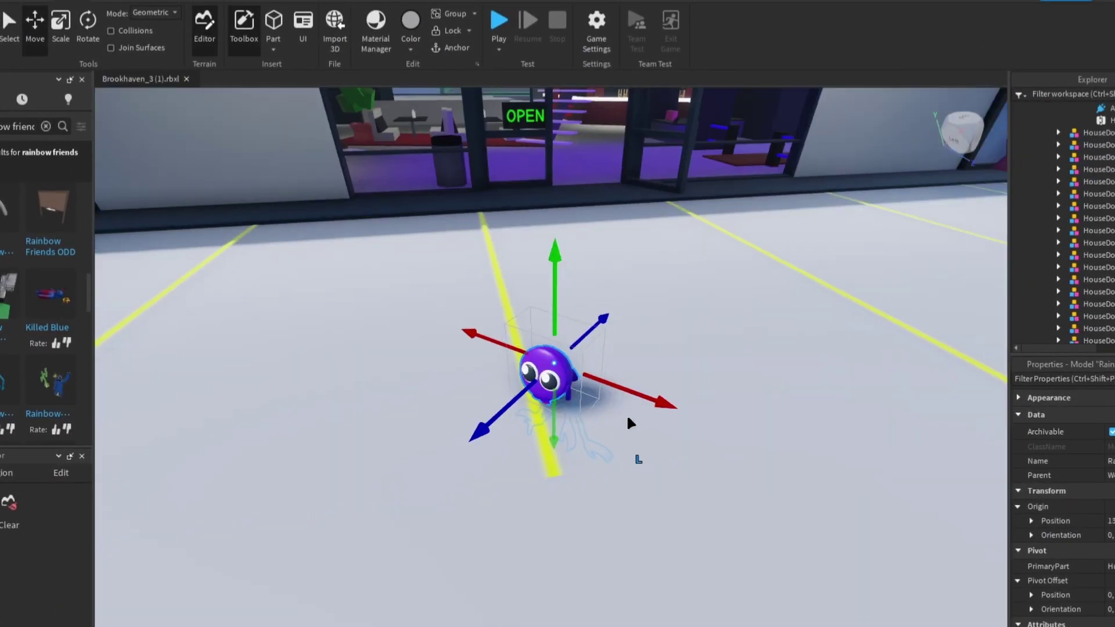
right_drag(627, 414, 623, 417)
key(ctrl+4)
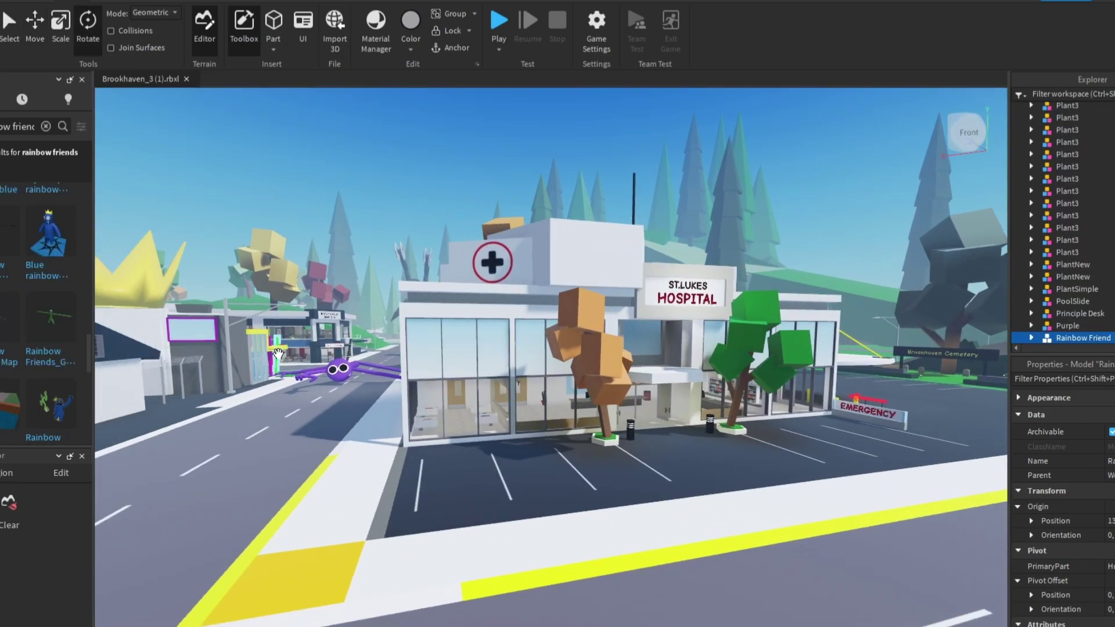
Step: Place the white one-eyed Rainbow Friends character at the hospital entrance and in front of the motel rooms
scroll(279, 354, up, 5)
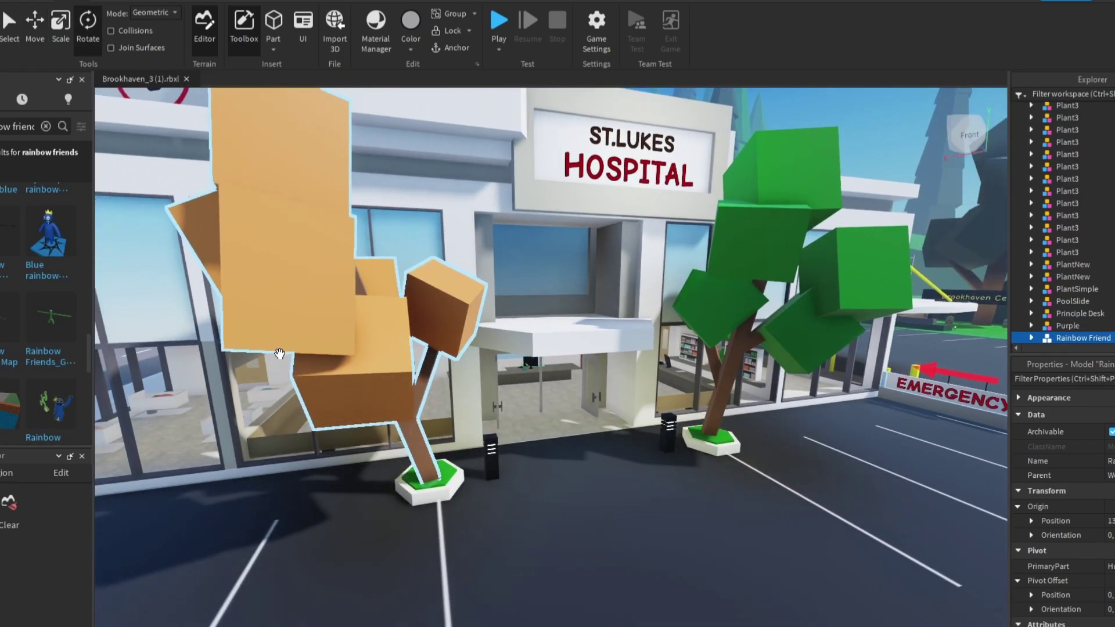
scroll(280, 354, up, 5)
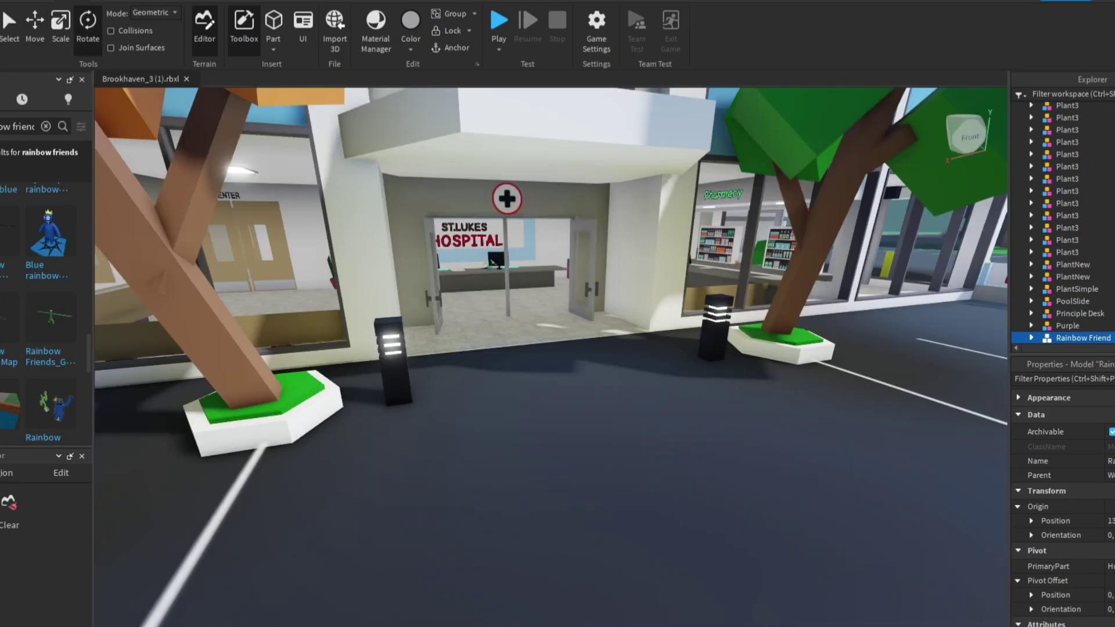
drag(18, 344, 391, 276)
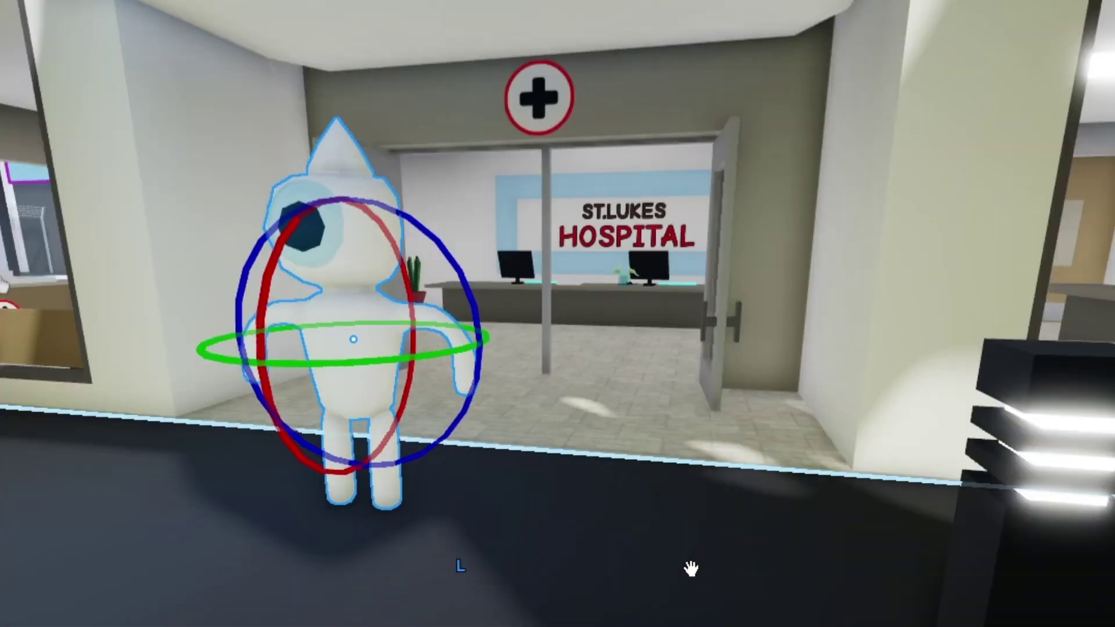
scroll(691, 569, down, 3)
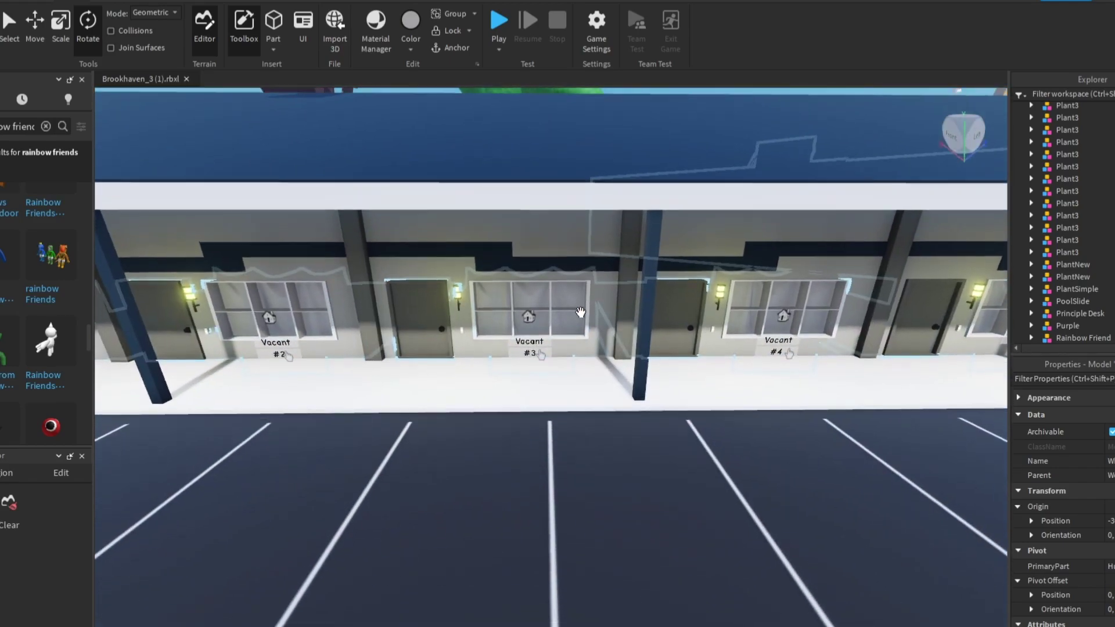
scroll(581, 313, up, 3)
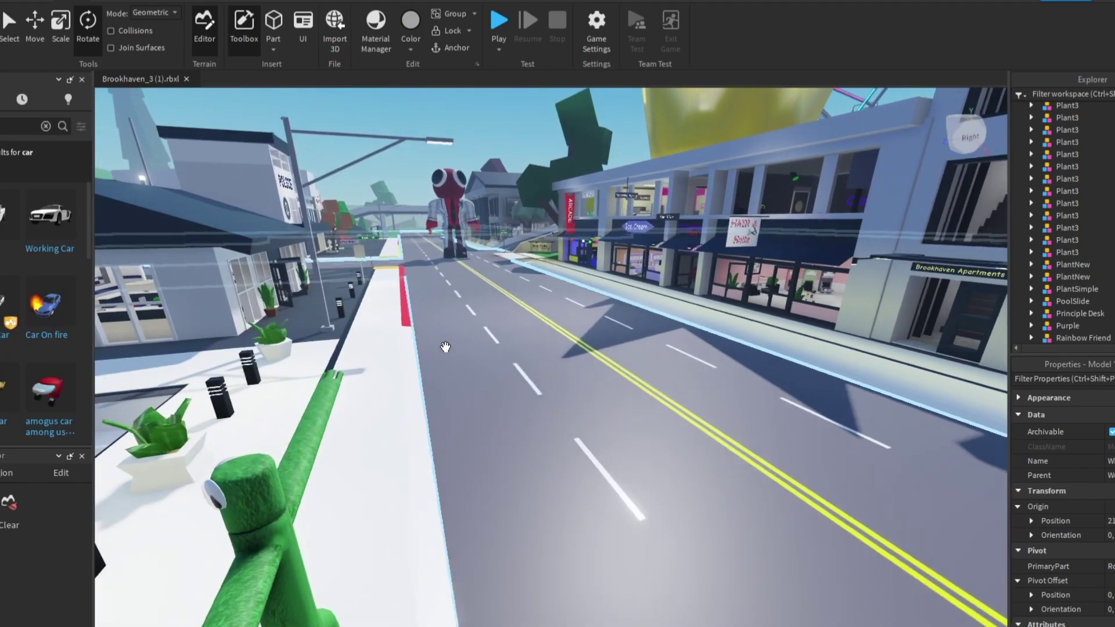
Step: Insert the MONSTER SUPER CAR Aventador model from the toolbox car results onto the main road
right_drag(446, 347, 443, 349)
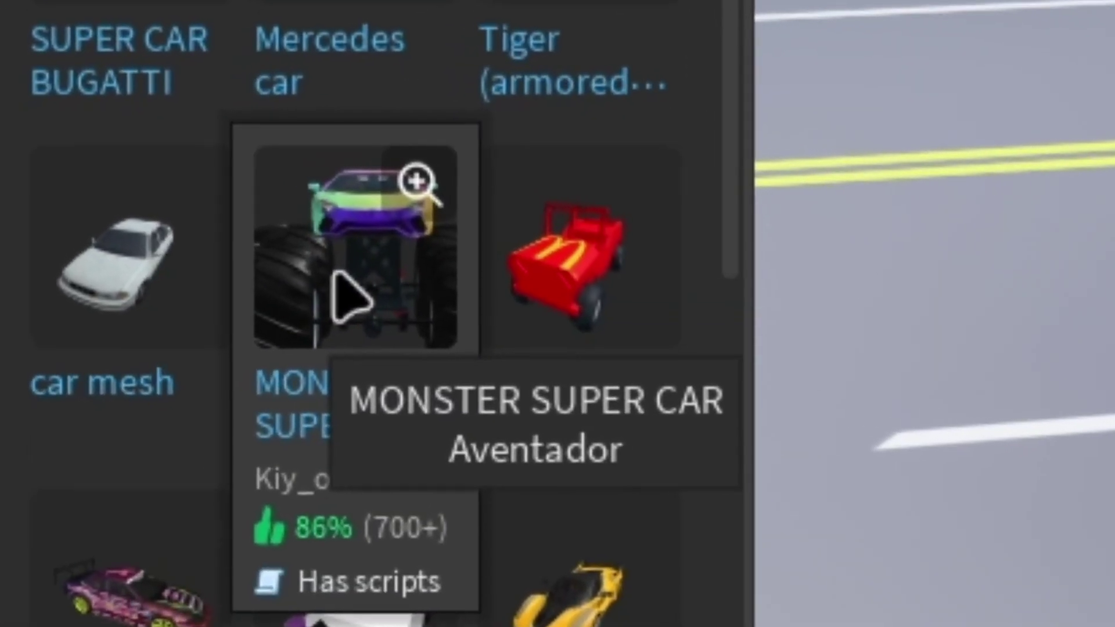
click(6, 342)
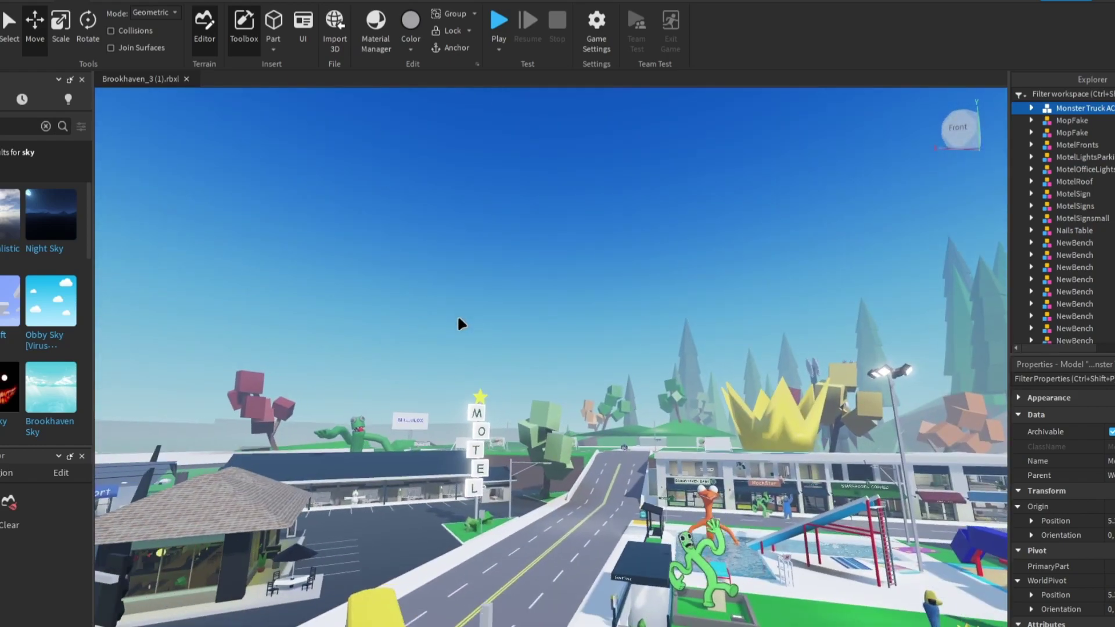
Step: Replace the map's sky with the cloudy Obby Sky from the toolbox
key(d)
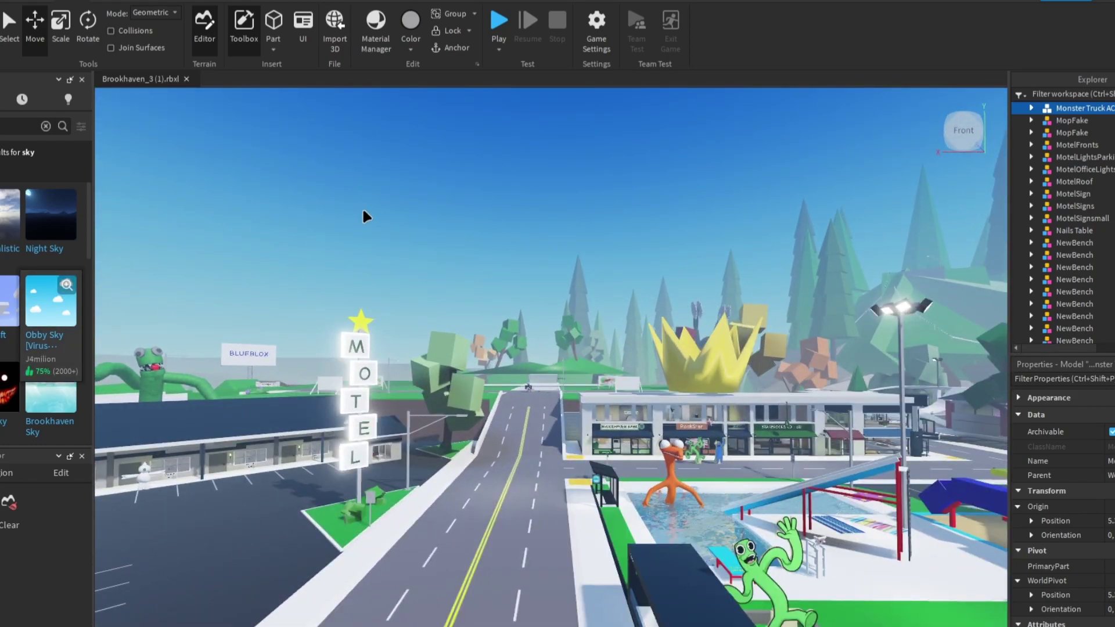
drag(365, 216, 324, 239)
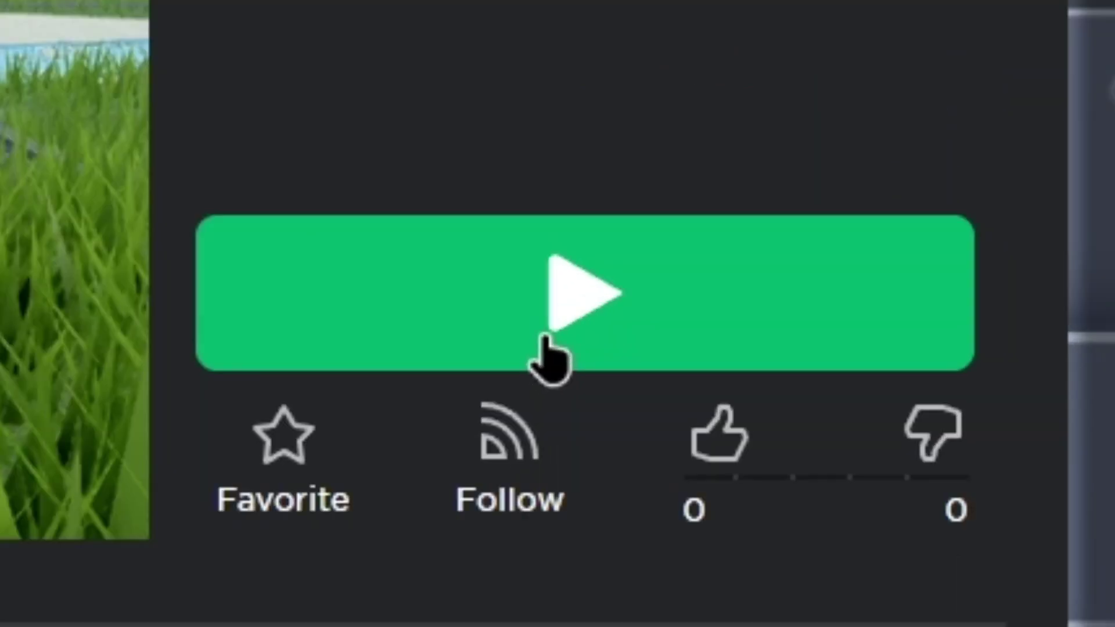
Step: Launch the published game and use the character pads to turn the avatar into the orange Rainbow Friend
click(559, 325)
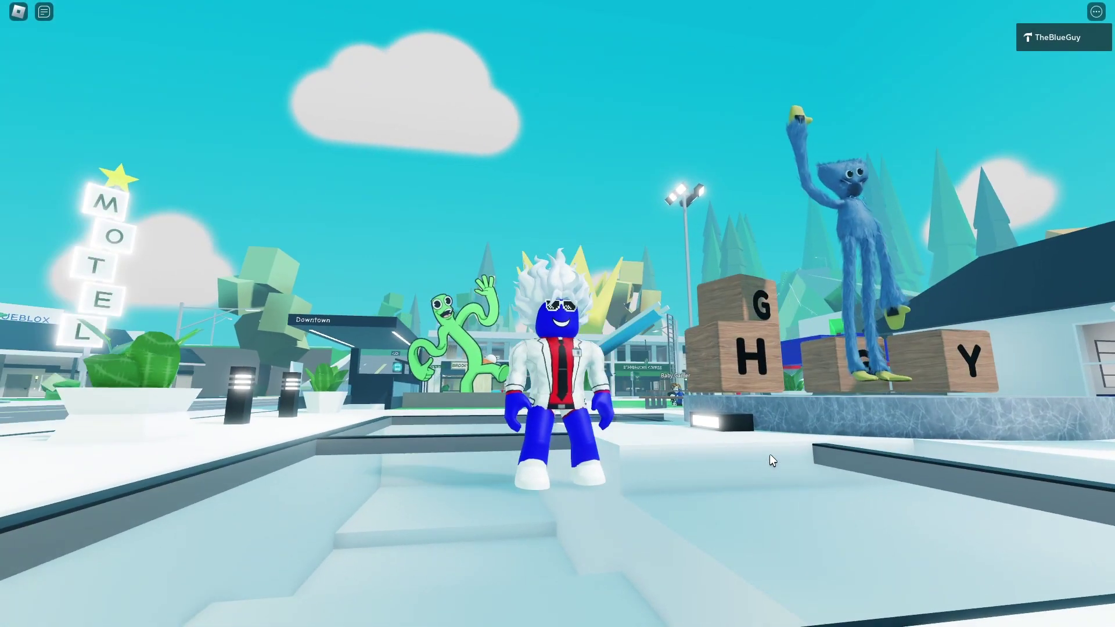
key(d)
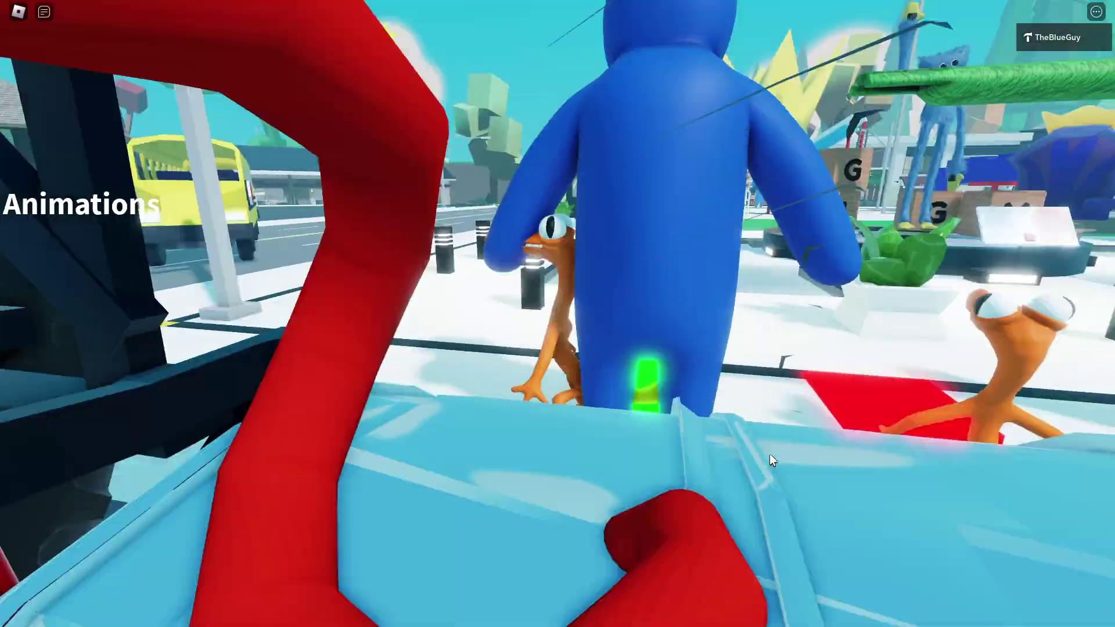
key(w)
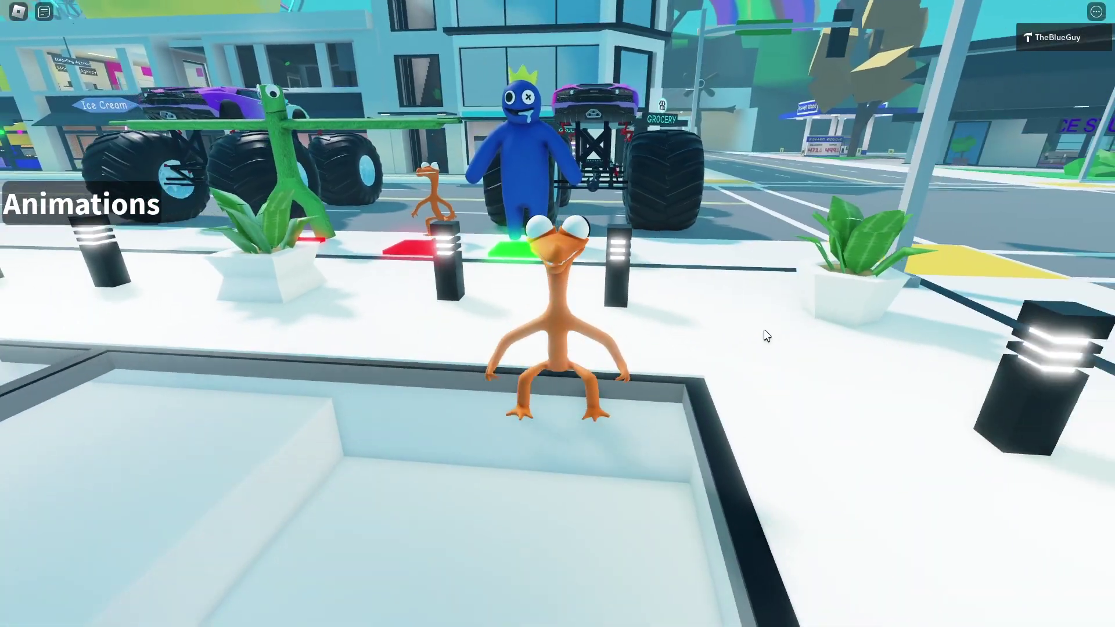
Step: Turn the avatar into the blue Rainbow Friend on its pad and get into the nearby monster truck
key(w)
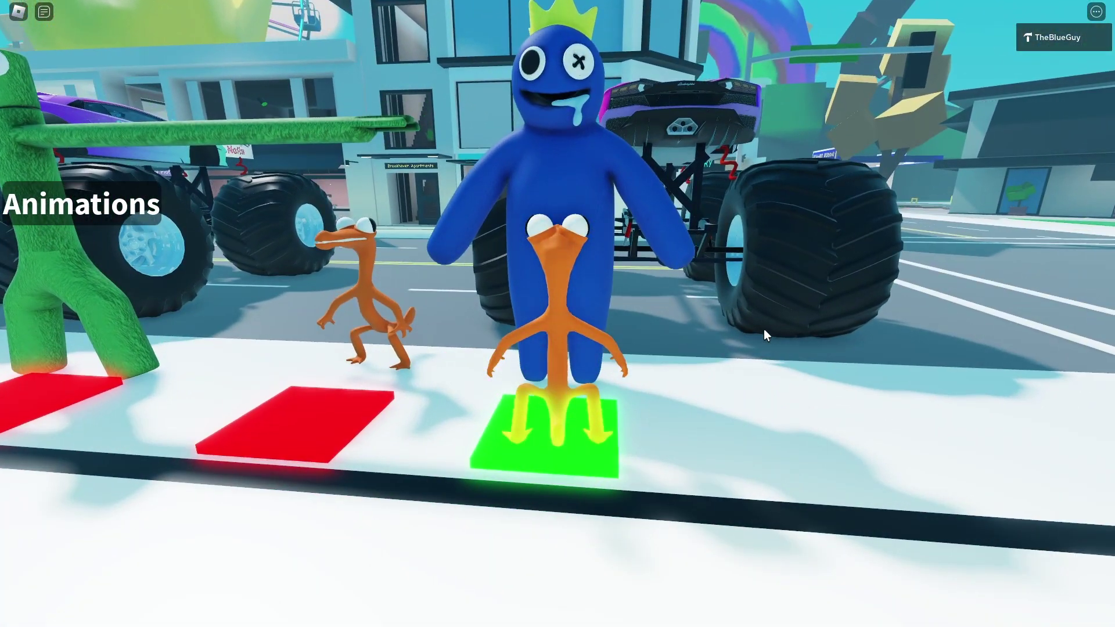
right_drag(767, 336, 766, 336)
key(d)
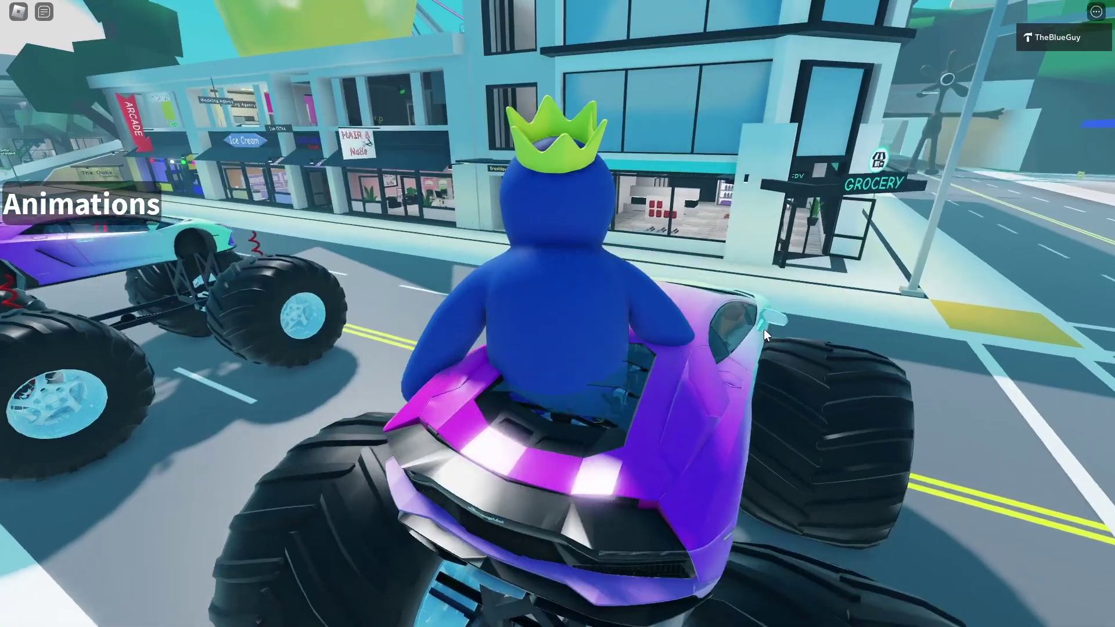
right_drag(765, 329, 765, 329)
key(w)
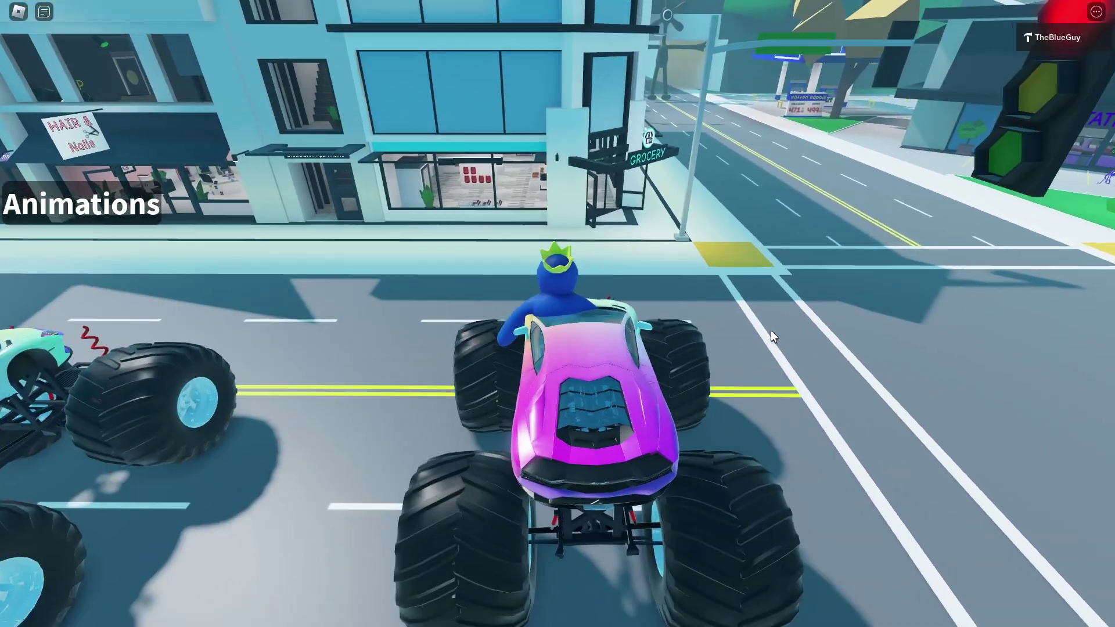
key(space)
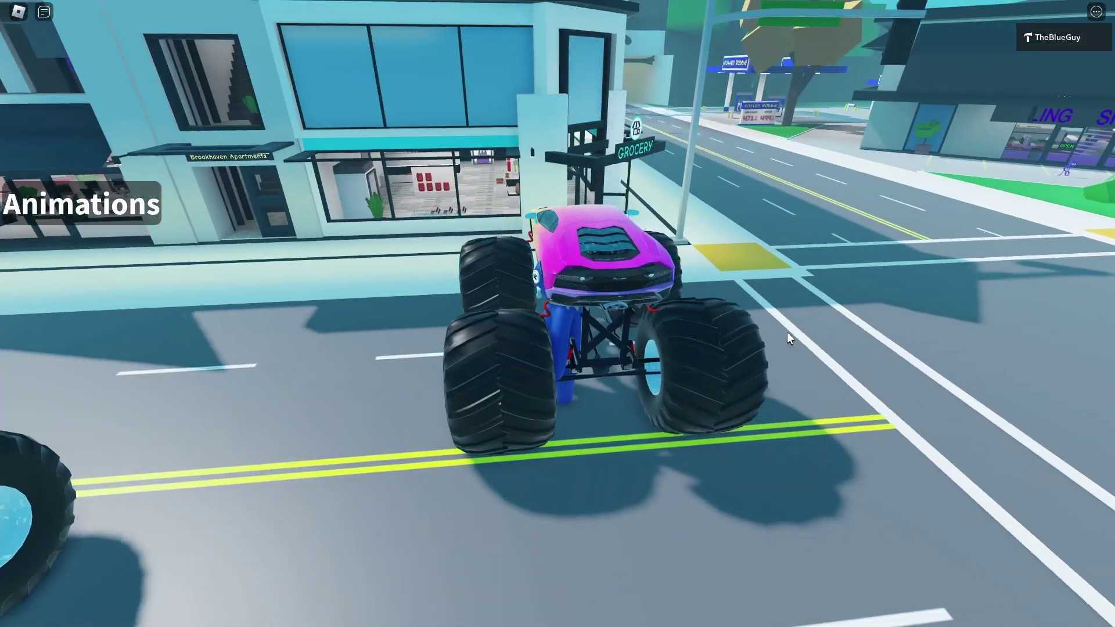
key(d)
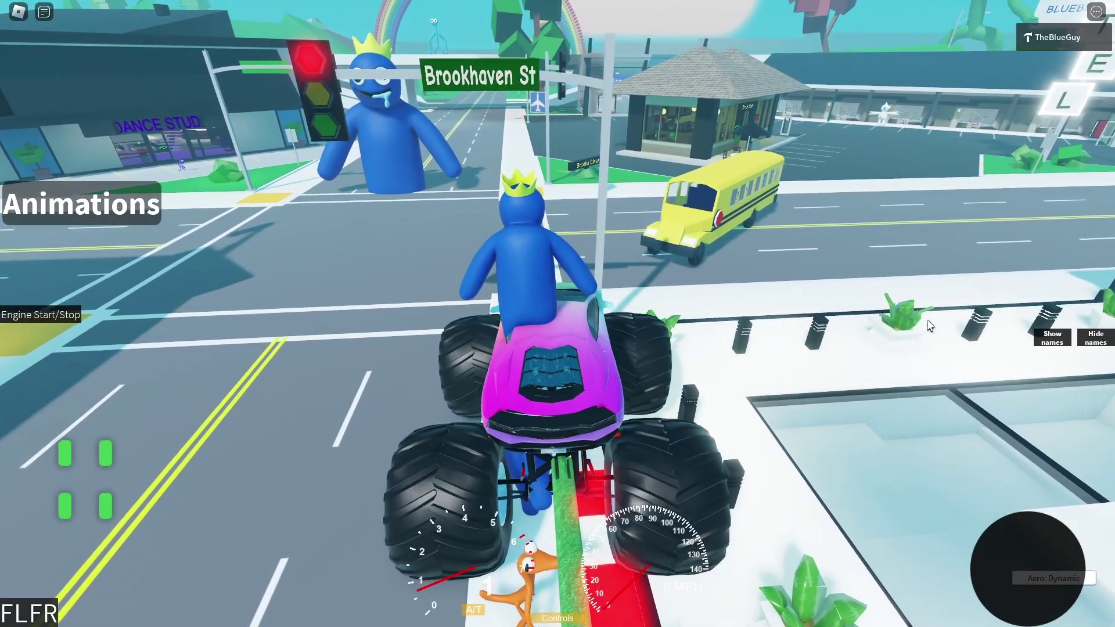
Step: Test-drive the monster truck along the main road past the motel and up the hill
key(w)
key(a)
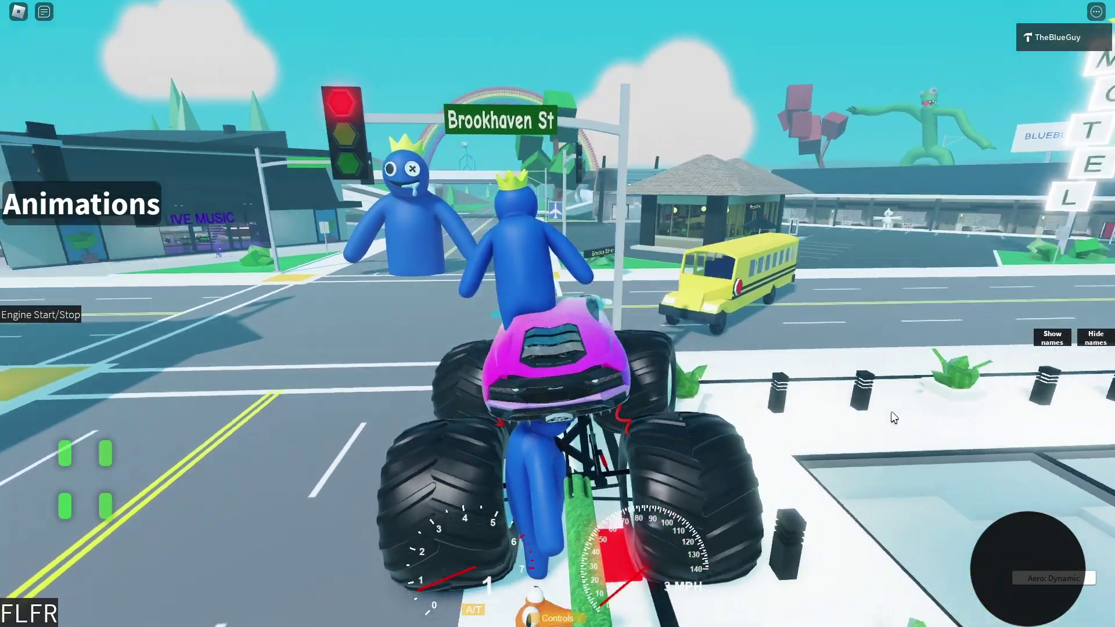
key(w)
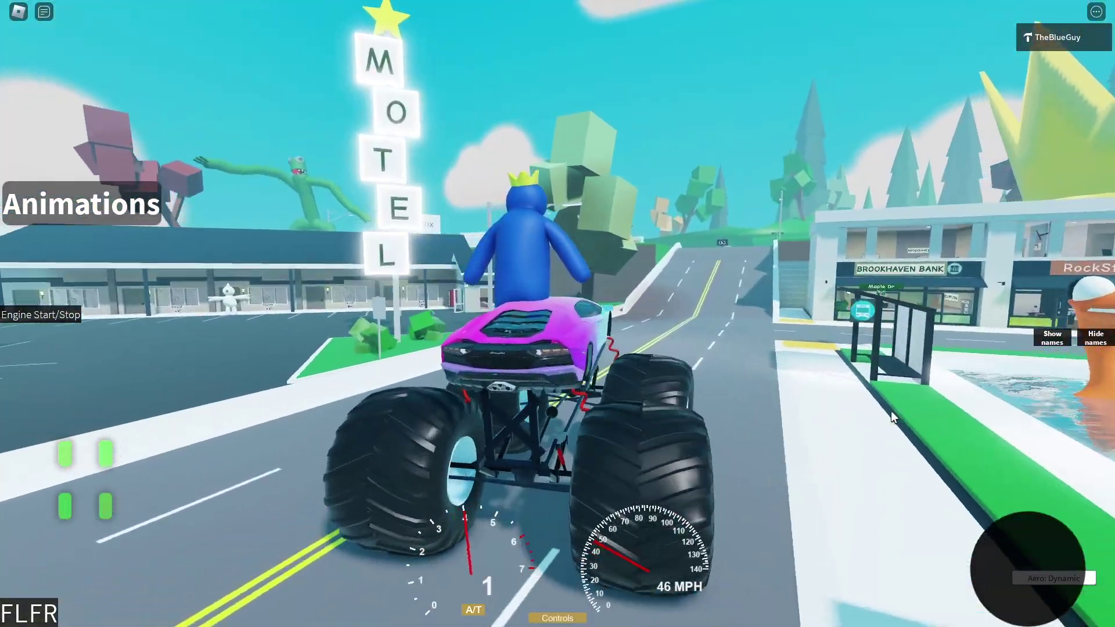
key(w)
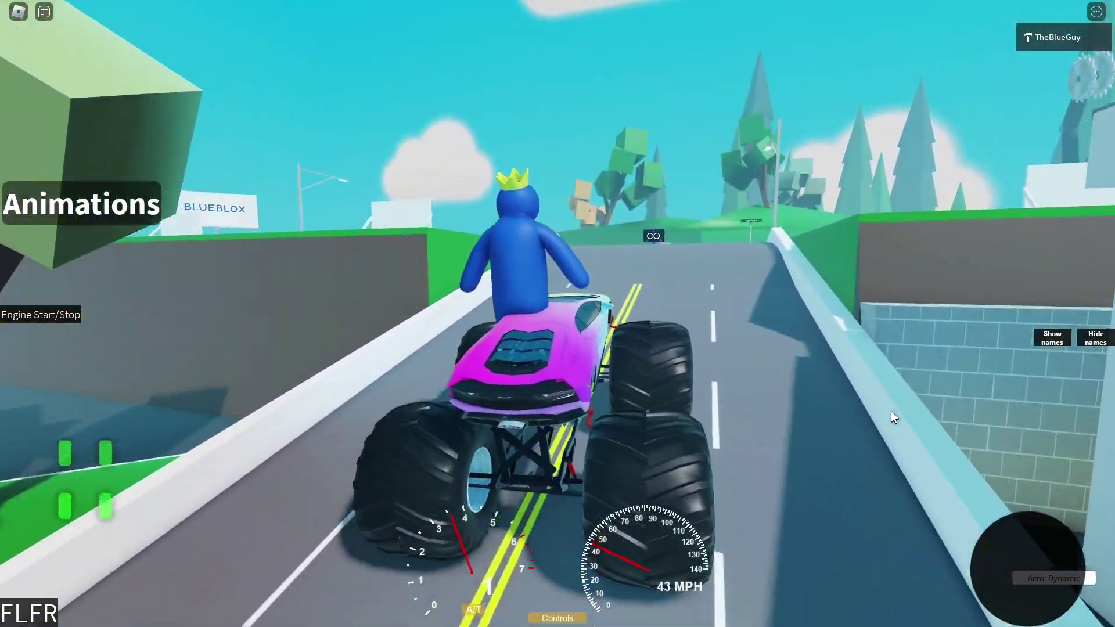
Step: Leave the truck at the hilltop intersection to inspect the black box character, and get back into the driver's seat
key(space)
right_drag(908, 384, 908, 384)
scroll(636, 356, up, 5)
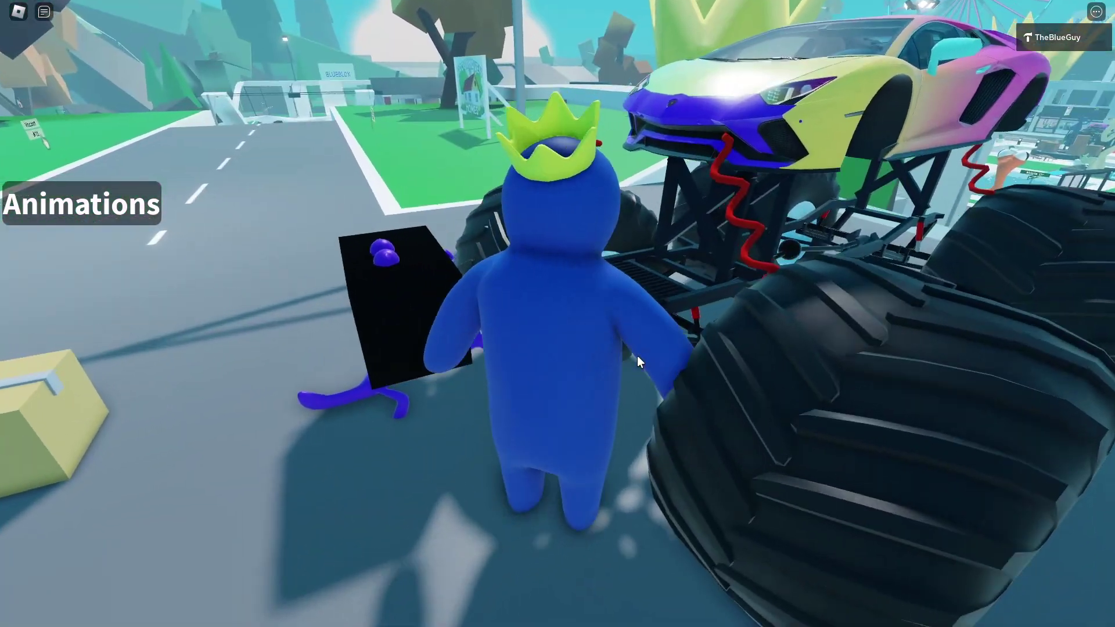
key(space)
scroll(636, 356, down, 5)
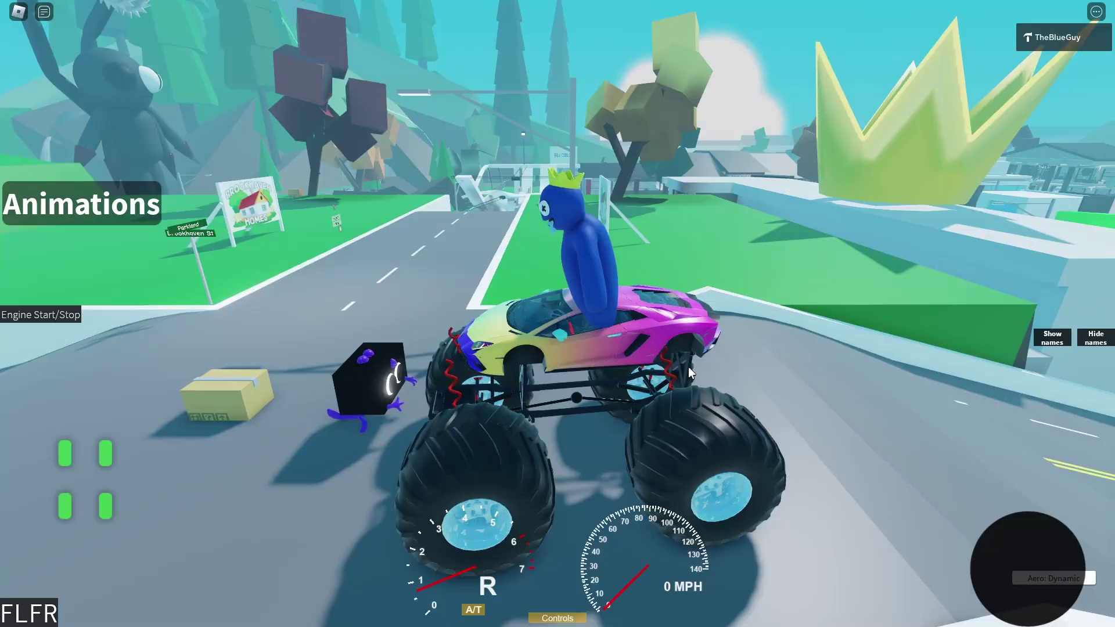
Step: Drive the monster truck around the hilltop crossing and back down the main road towards the town centre
right_drag(688, 367, 689, 367)
key(e)
key(s)
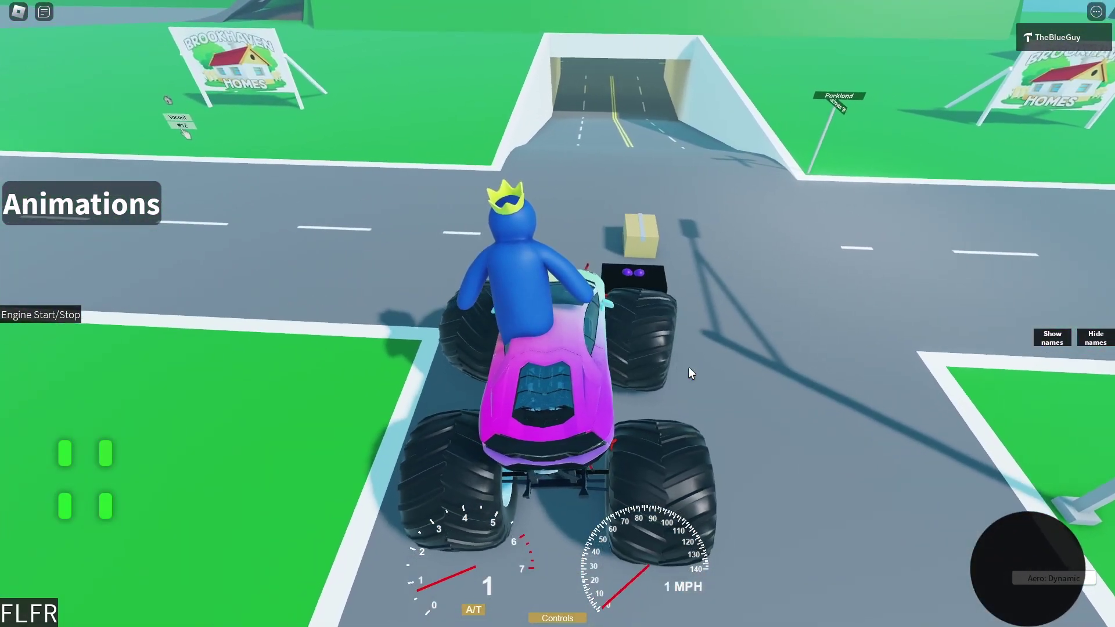
key(w)
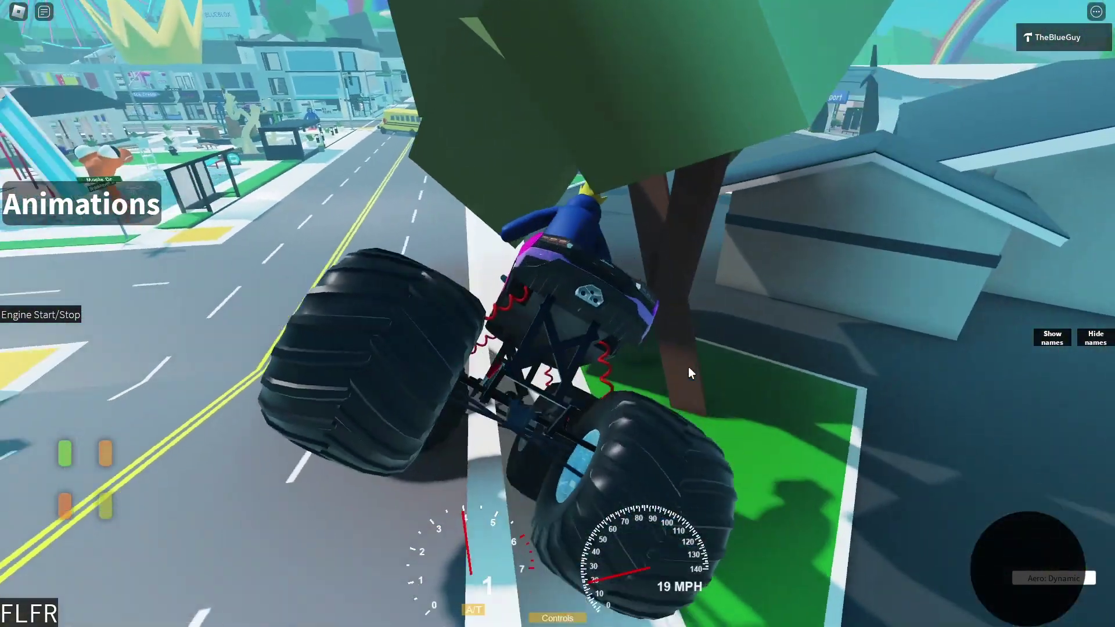
key(s)
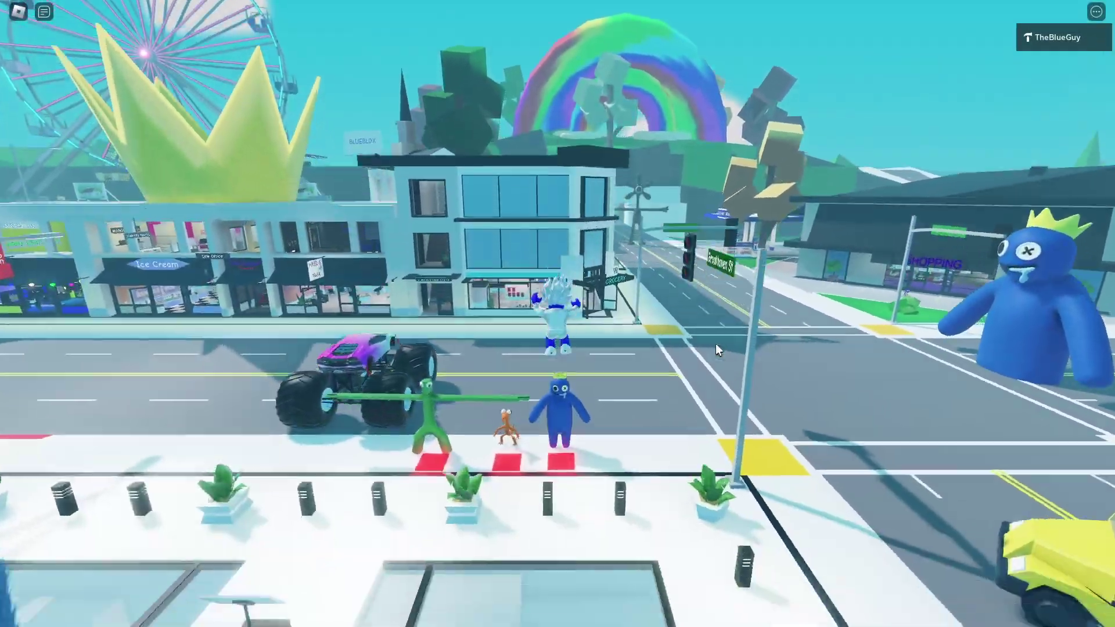
Step: Walk the avatar to the Huggy Wuggy statue in the plaza and try the red button on its information sign
key(s)
right_drag(716, 344, 716, 343)
key(w)
key(w)
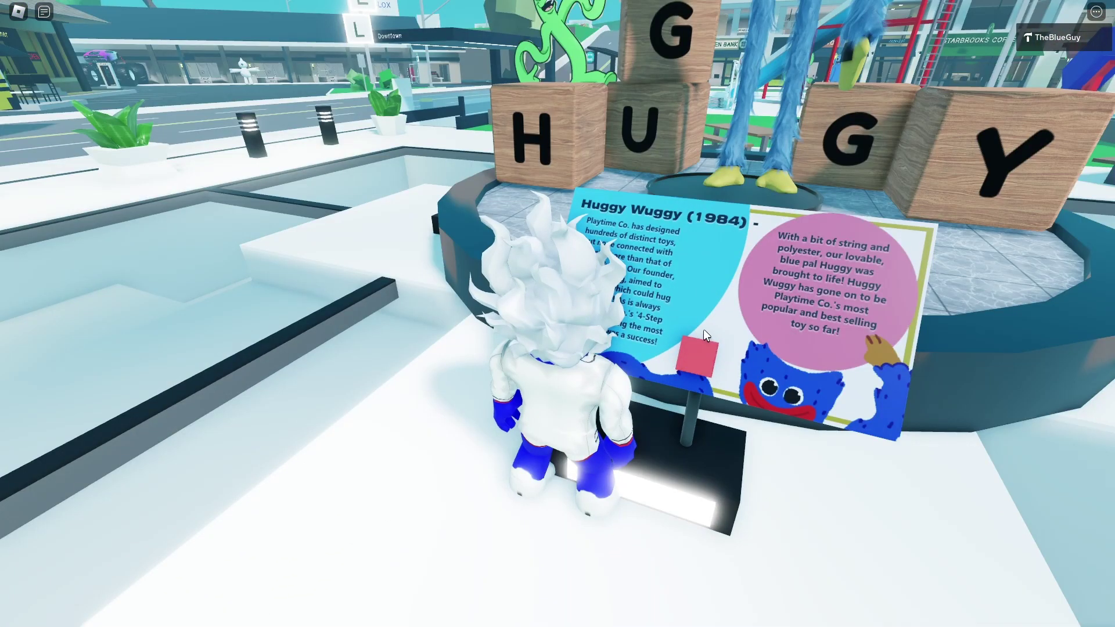
click(706, 365)
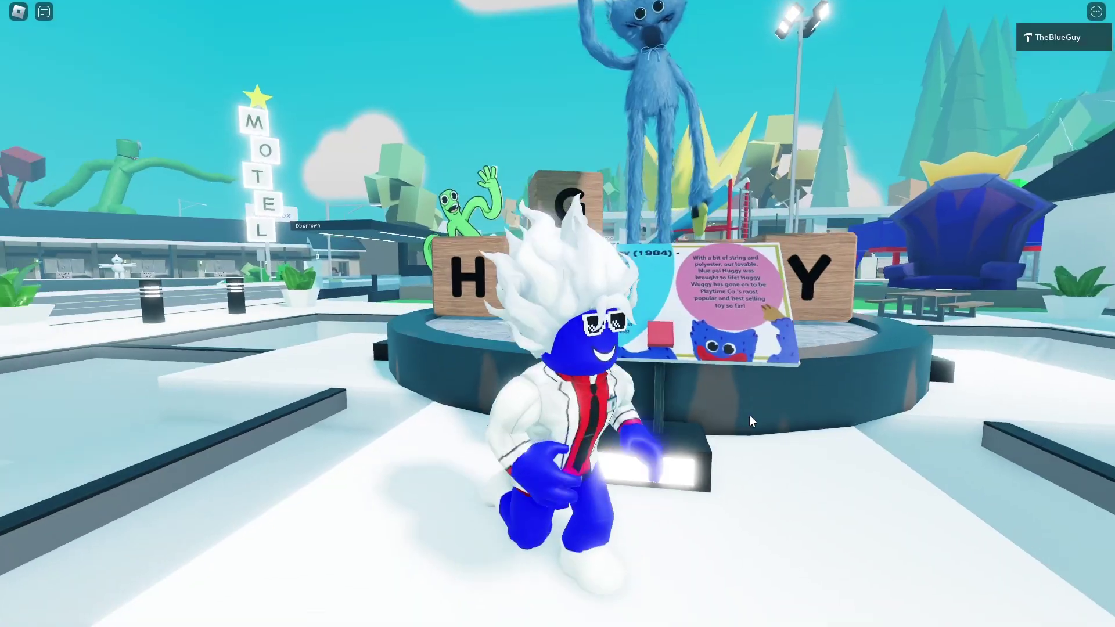
Step: Walk the avatar from the plaza to the road junction and look at the giant Blue character from the front
right_drag(749, 414, 749, 414)
right_drag(762, 323, 762, 323)
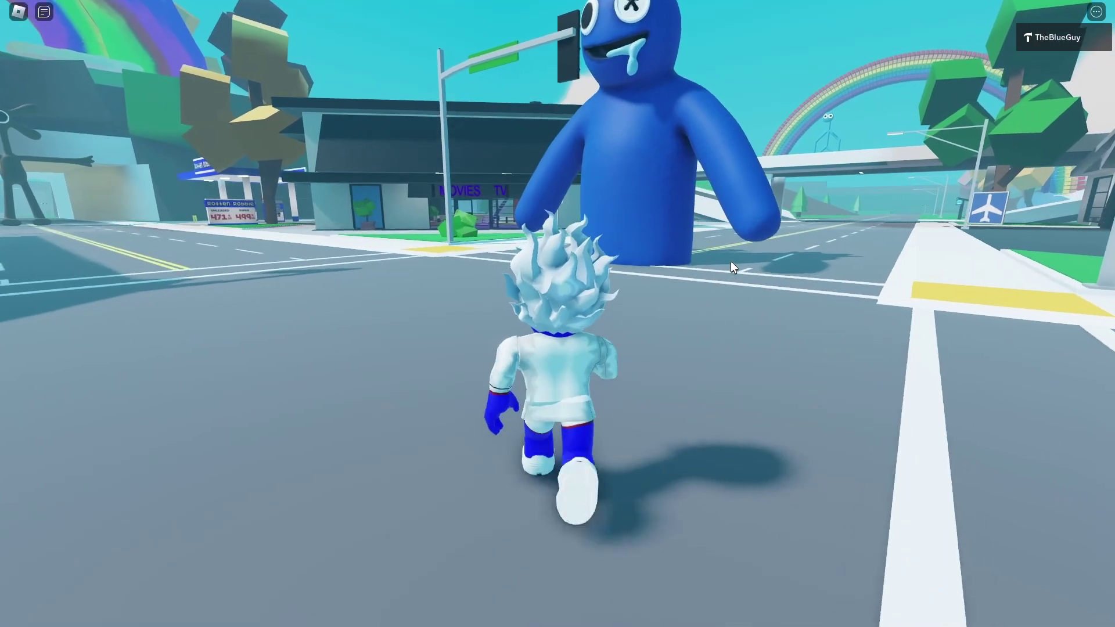
right_drag(730, 260, 731, 260)
key(s)
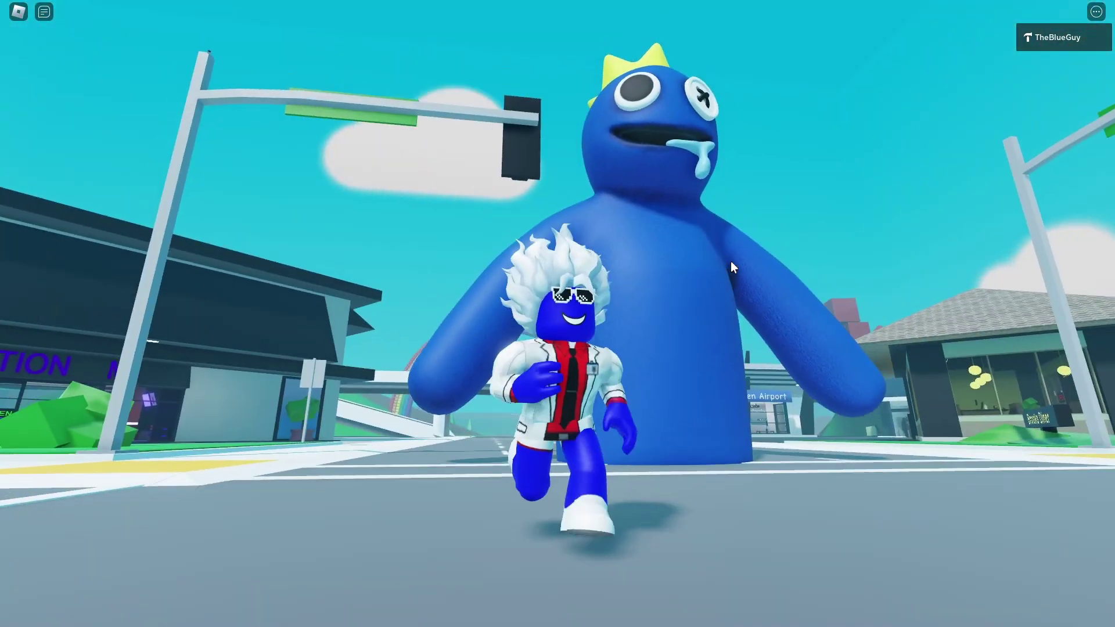
key(a)
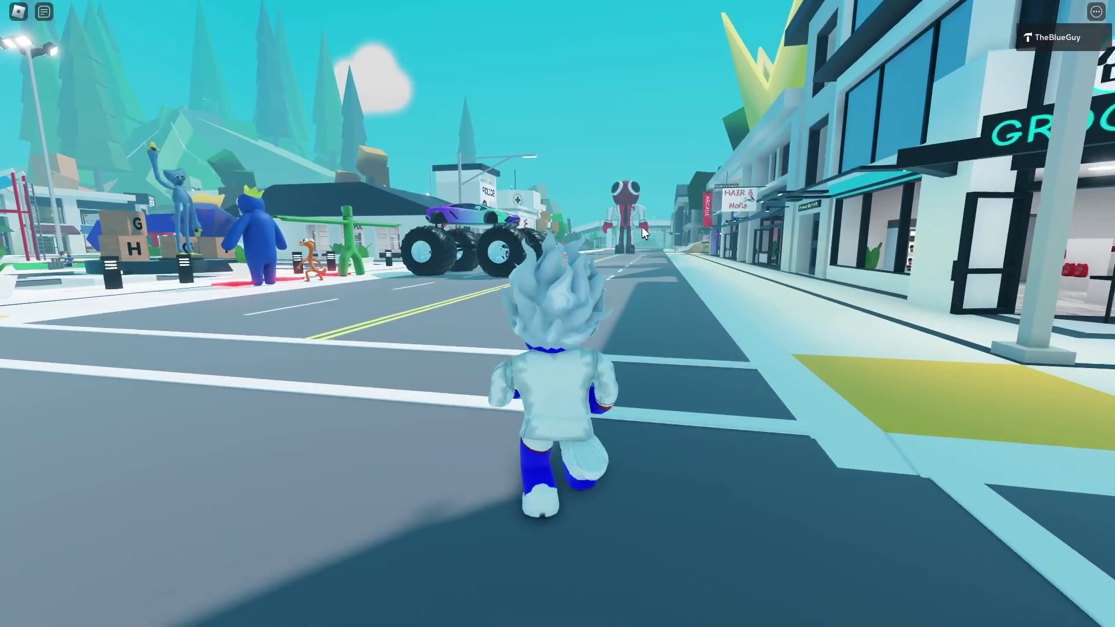
Step: Run along the main road to the giant red scientist beside the monster truck and view the avatar in front of them
key(w)
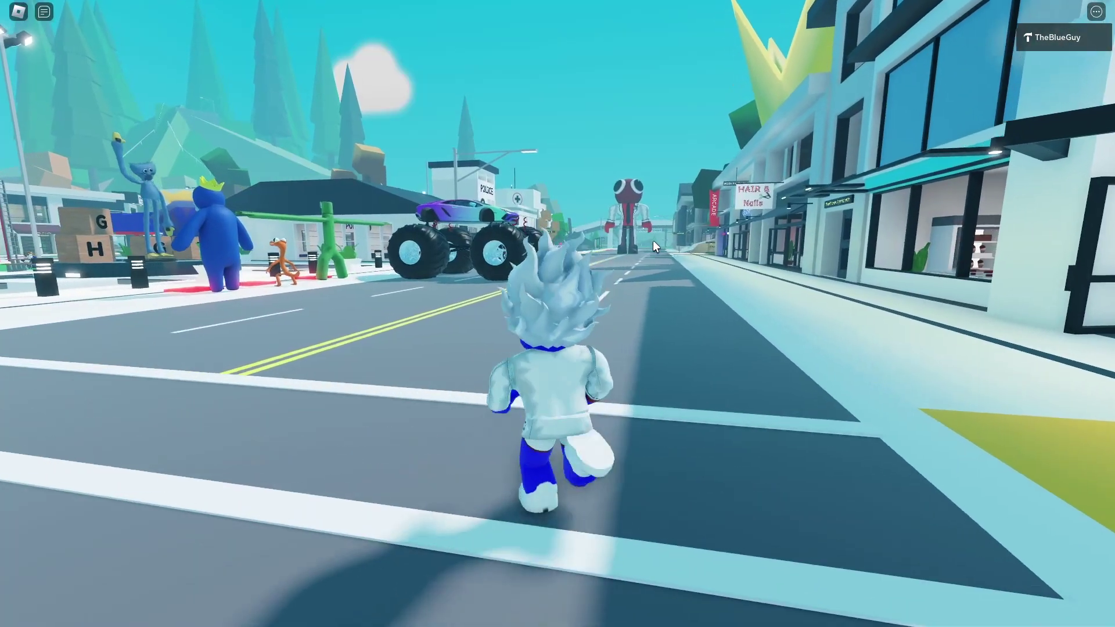
right_drag(653, 239, 652, 239)
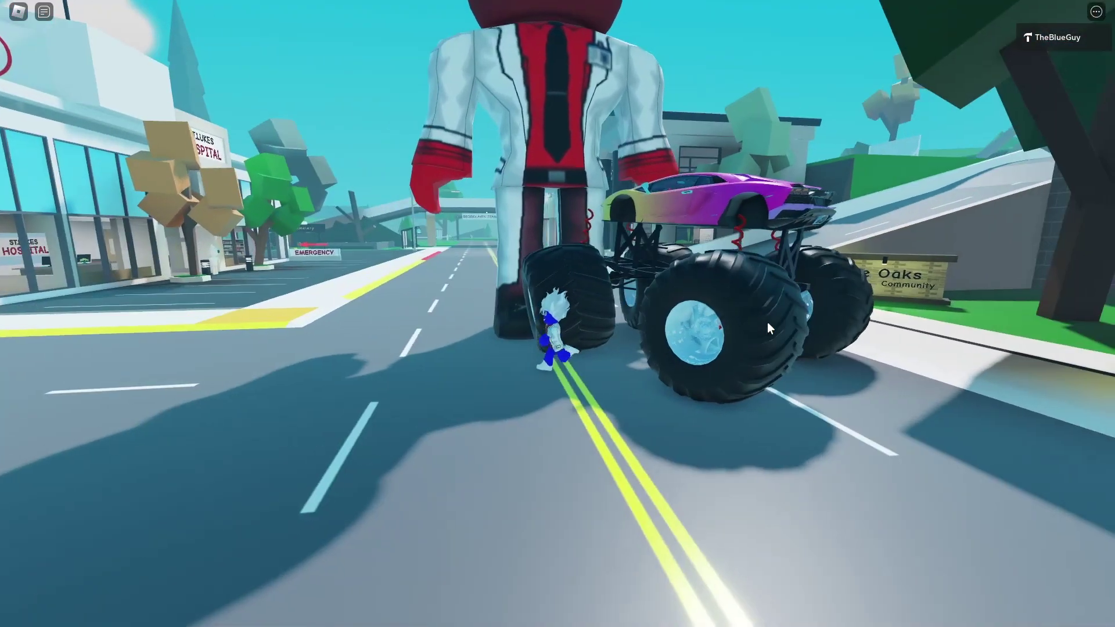
right_drag(768, 322, 768, 322)
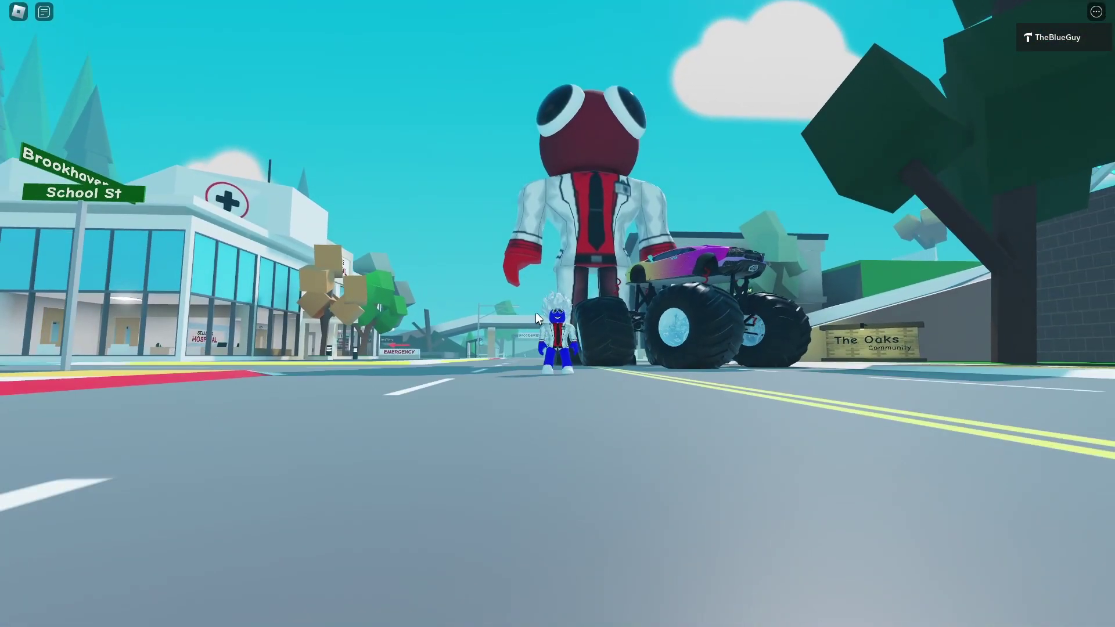
scroll(535, 312, up, 5)
right_drag(596, 361, 595, 360)
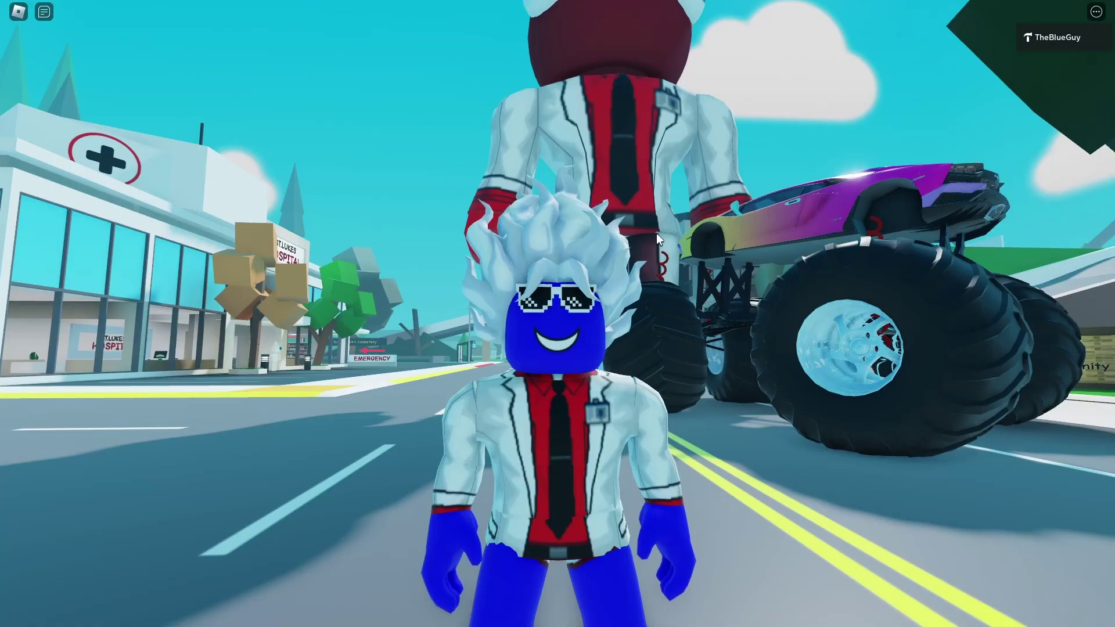
scroll(706, 316, down, 2)
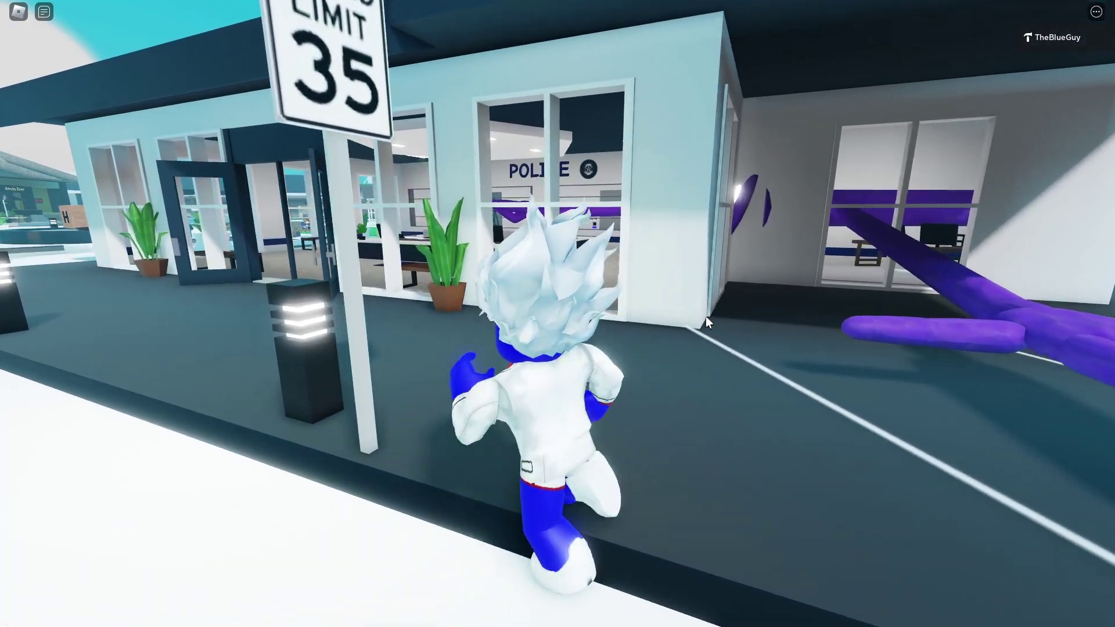
Step: Enter the police station and inspect the purple character beside the fugitives board
key(w)
key(w)
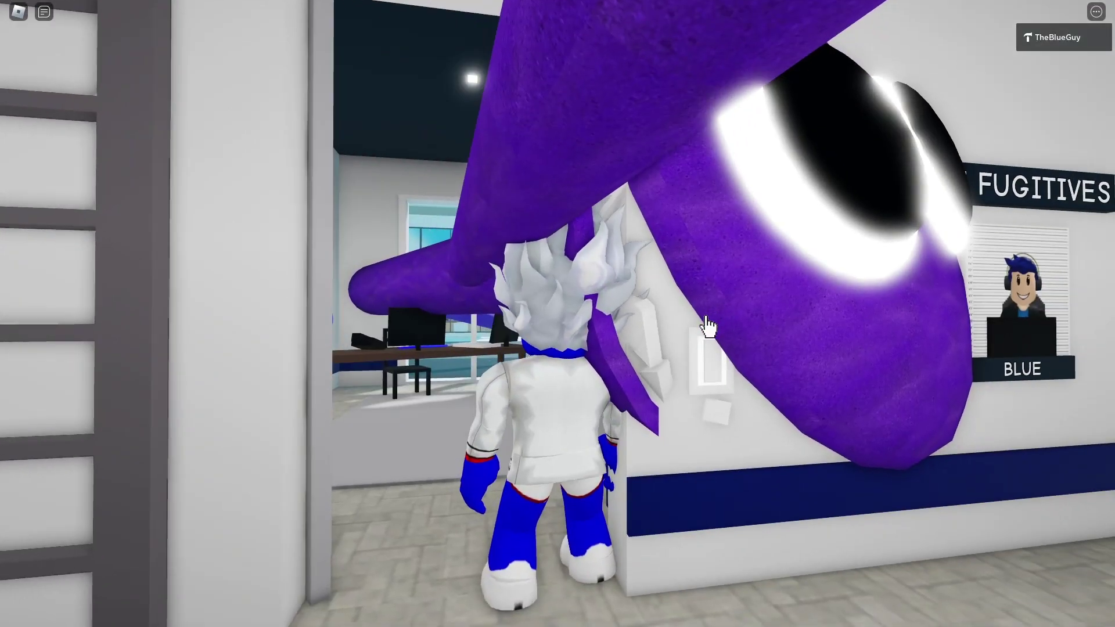
key(a)
key(d)
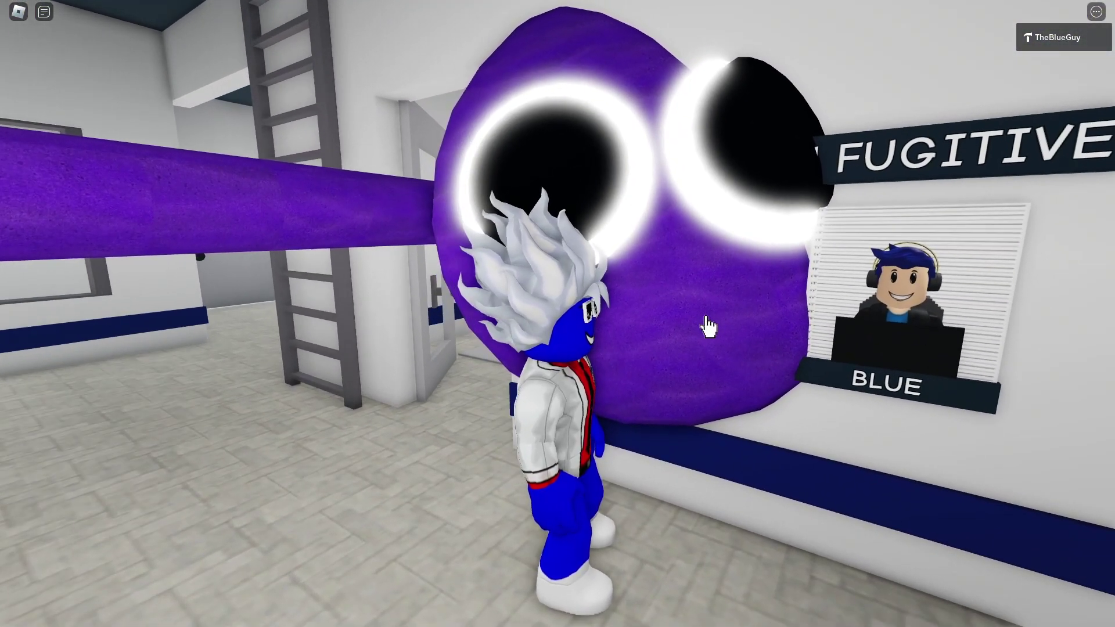
key(s)
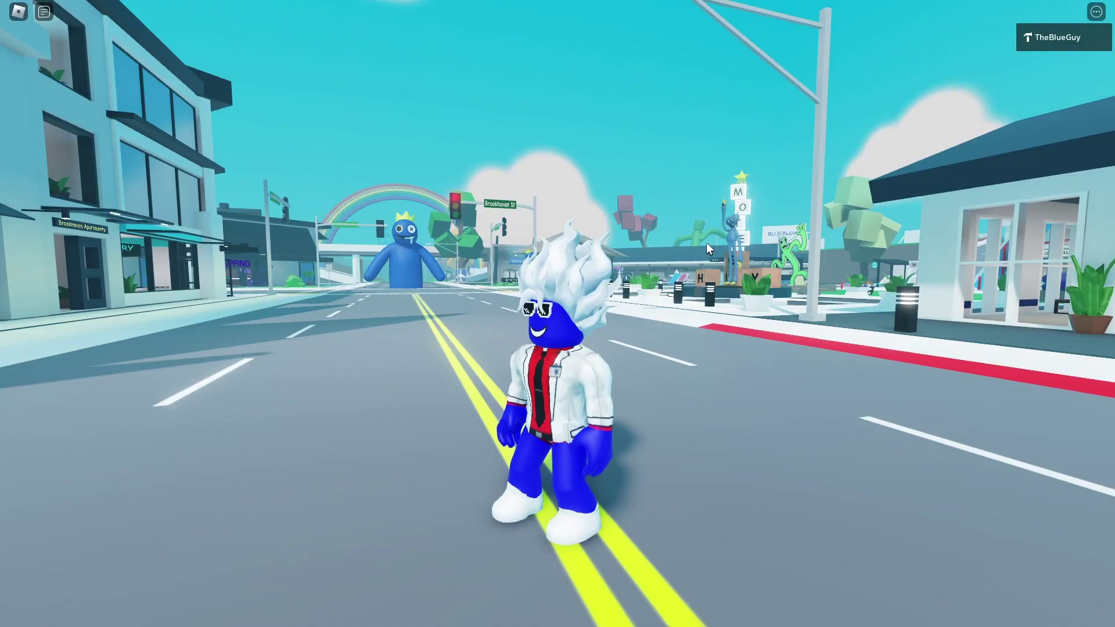
Step: Drive the monster truck past the town hall, around the giant red scientist and over to the shelter
key(s)
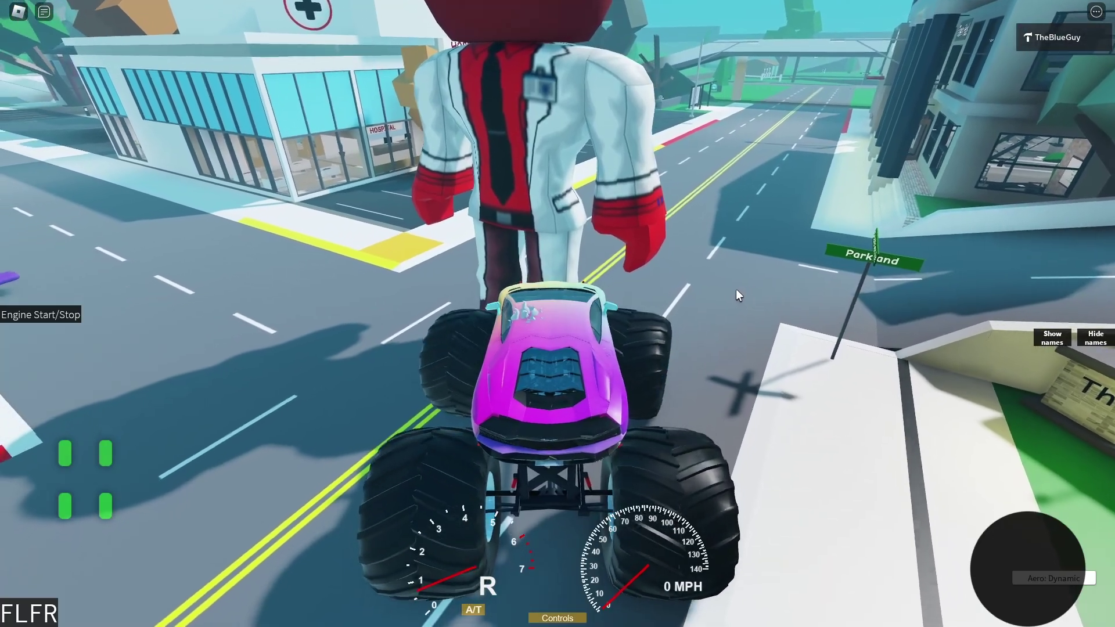
key(w)
key(d)
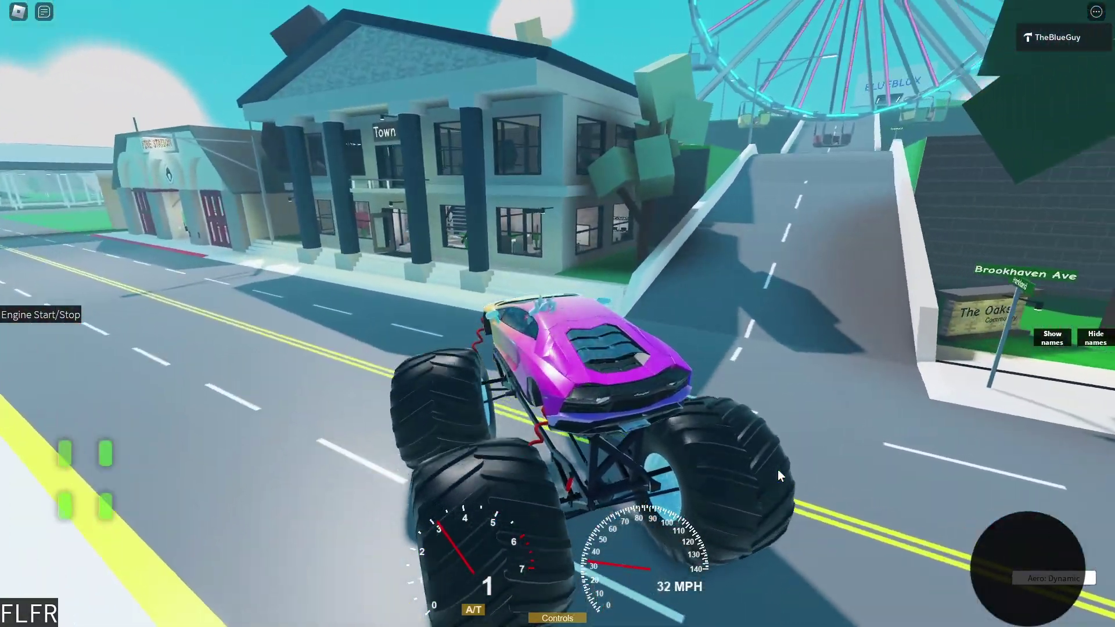
key(s)
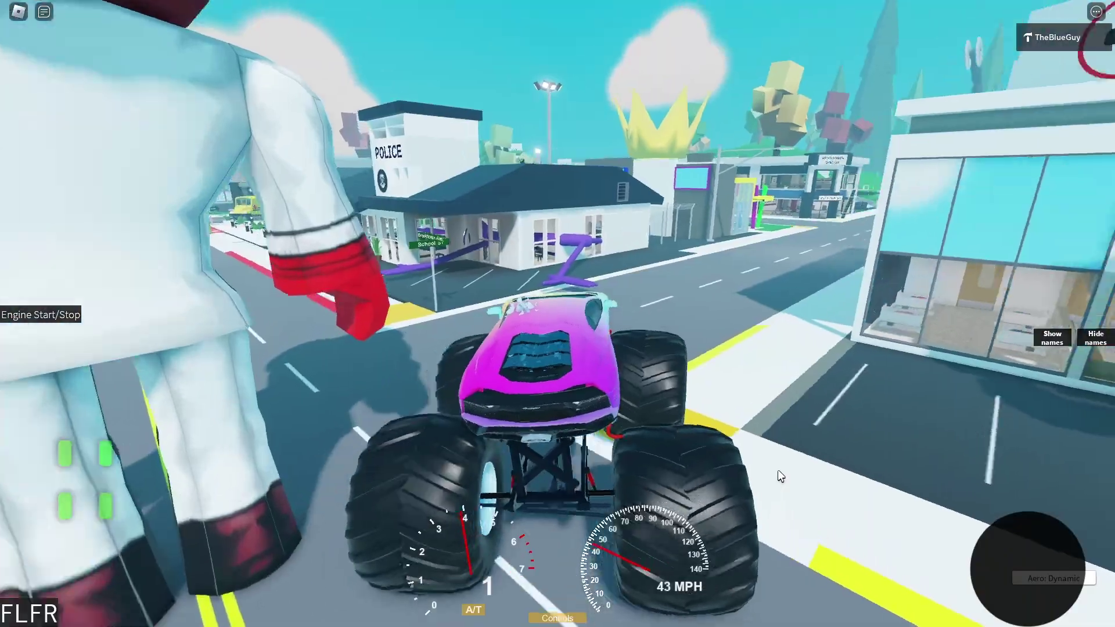
key(w)
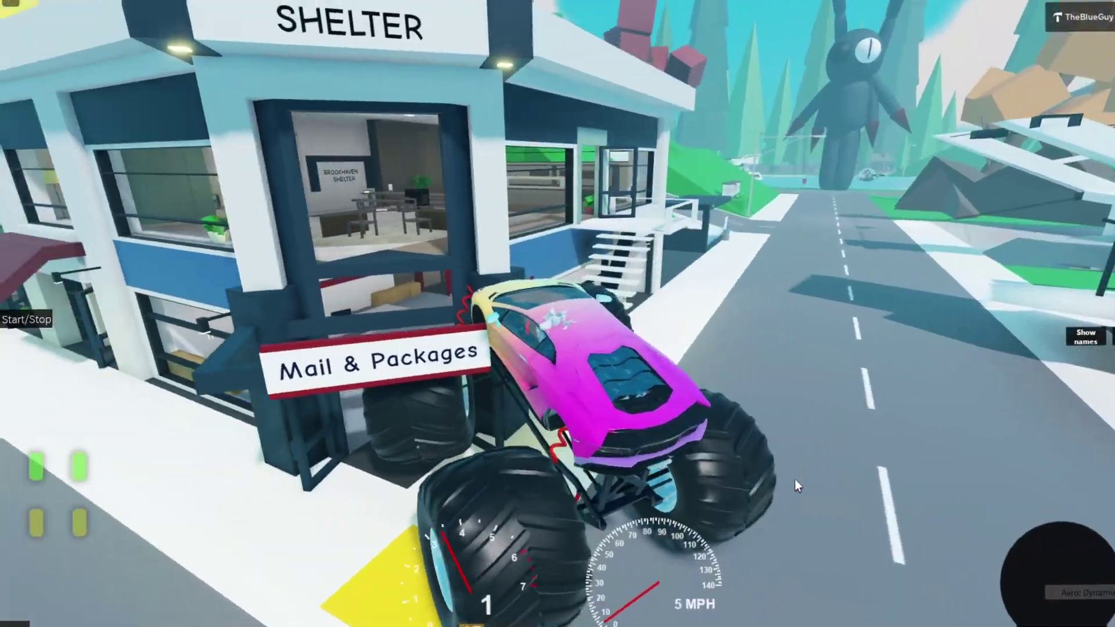
key(a)
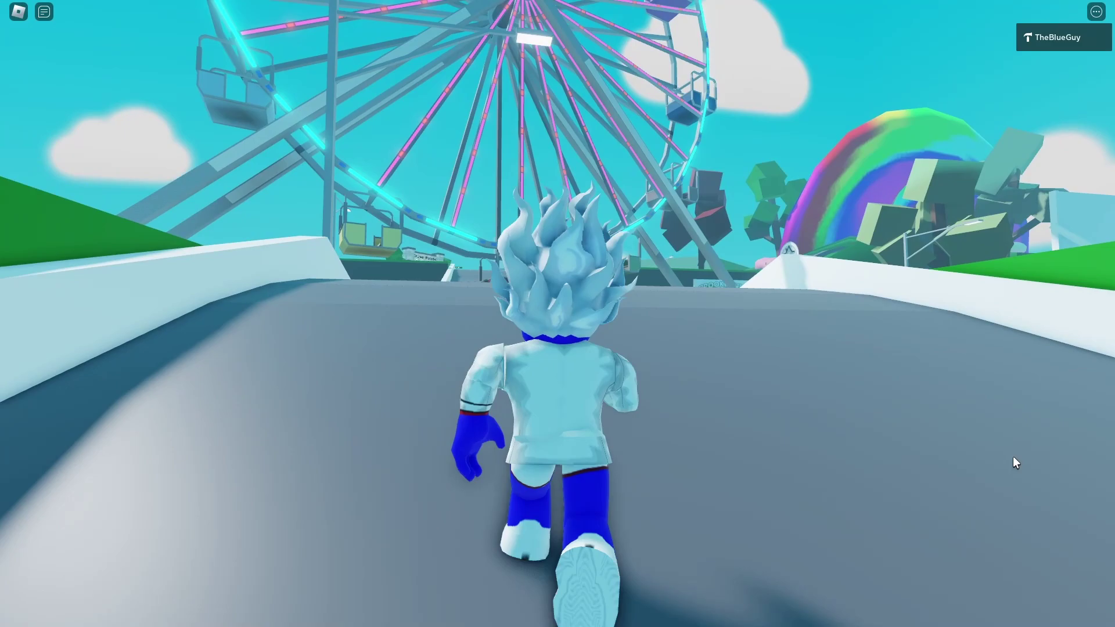
Step: Run up the ramp to the Ferris wheel, pass through a gondola and climb the wheel's metal support towards the hub
key(w)
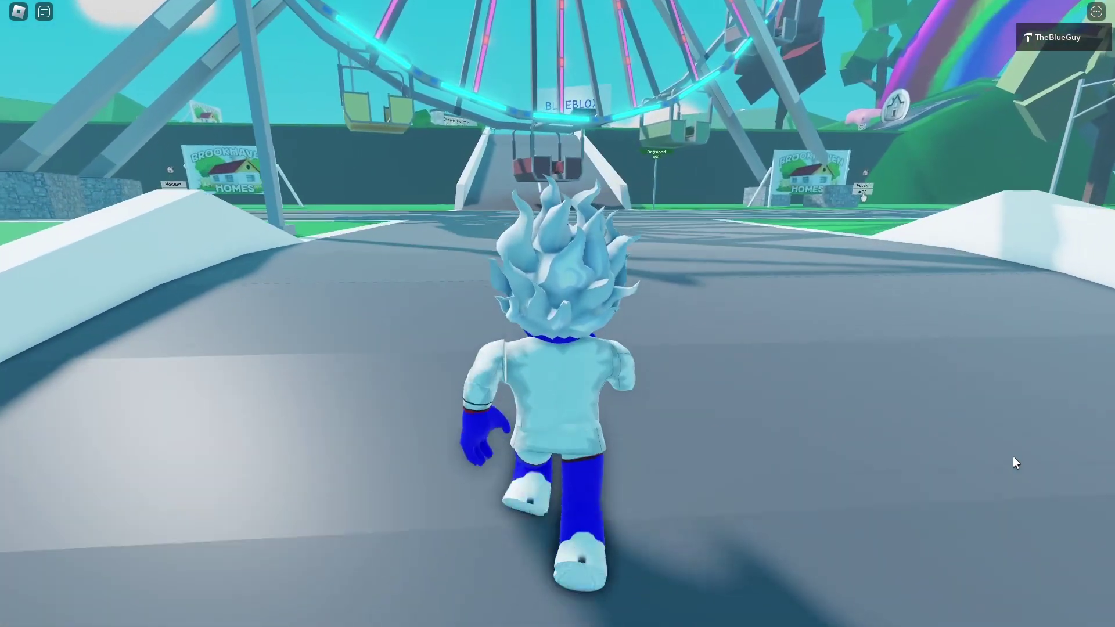
key(w)
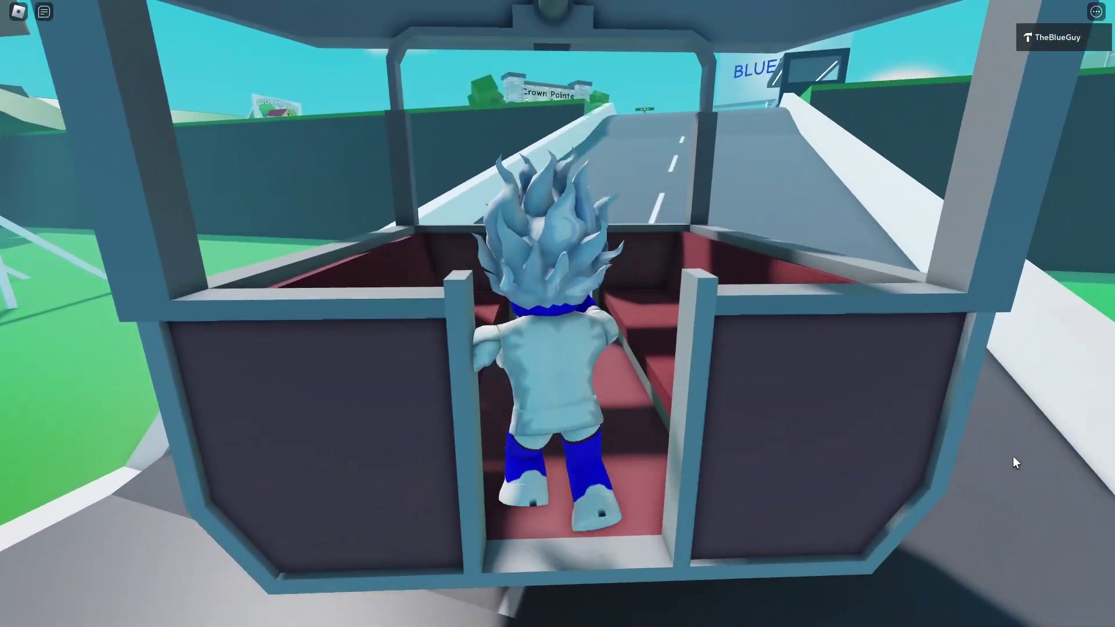
key(d)
key(space)
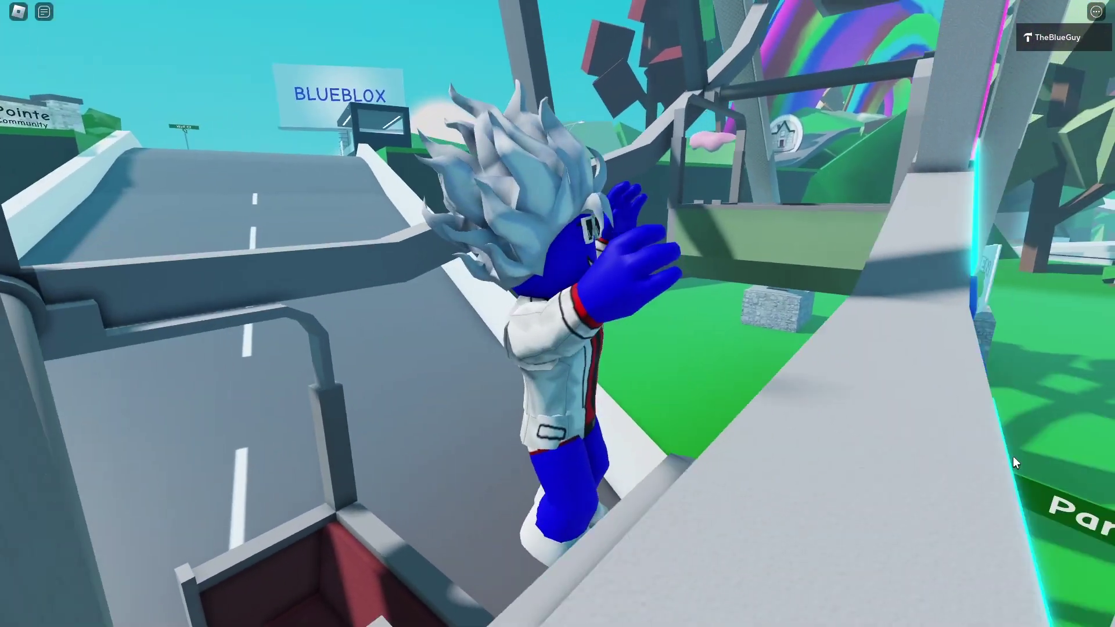
key(w)
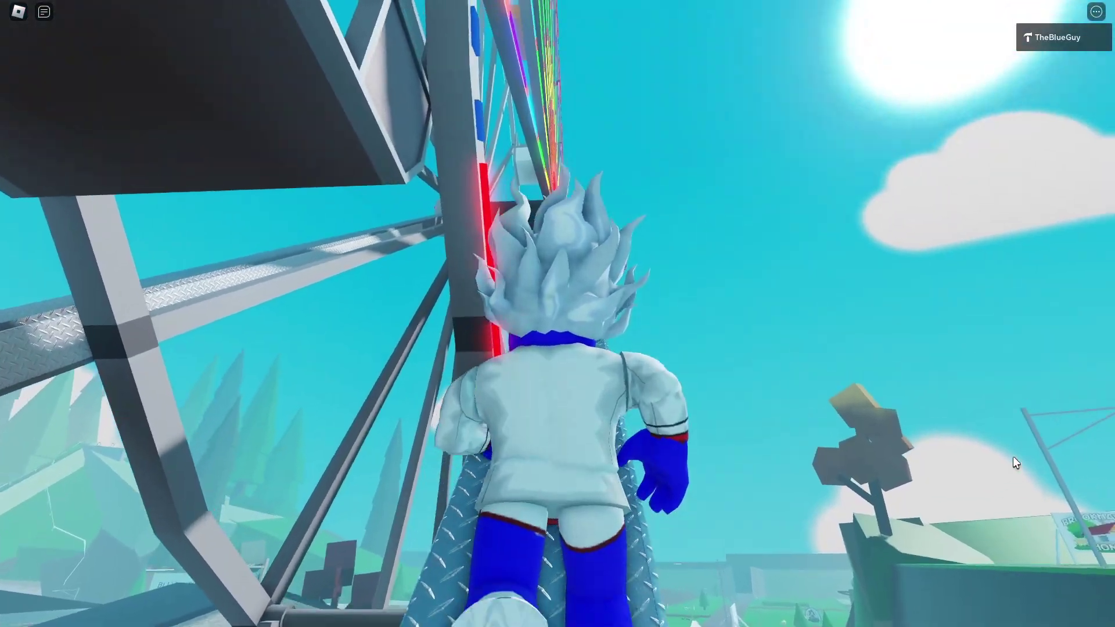
key(w)
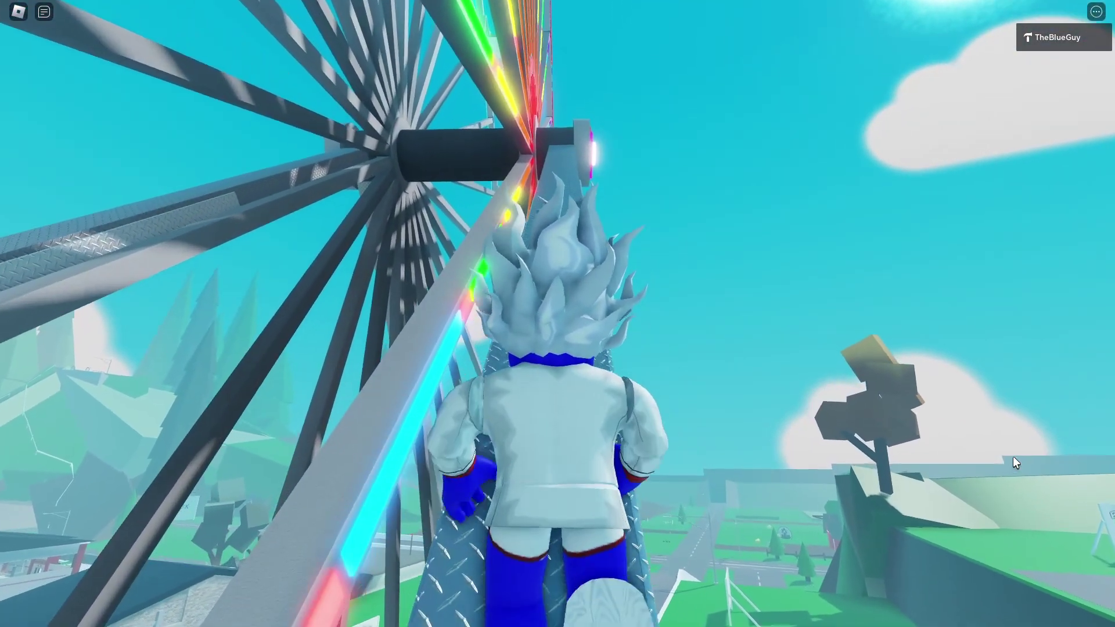